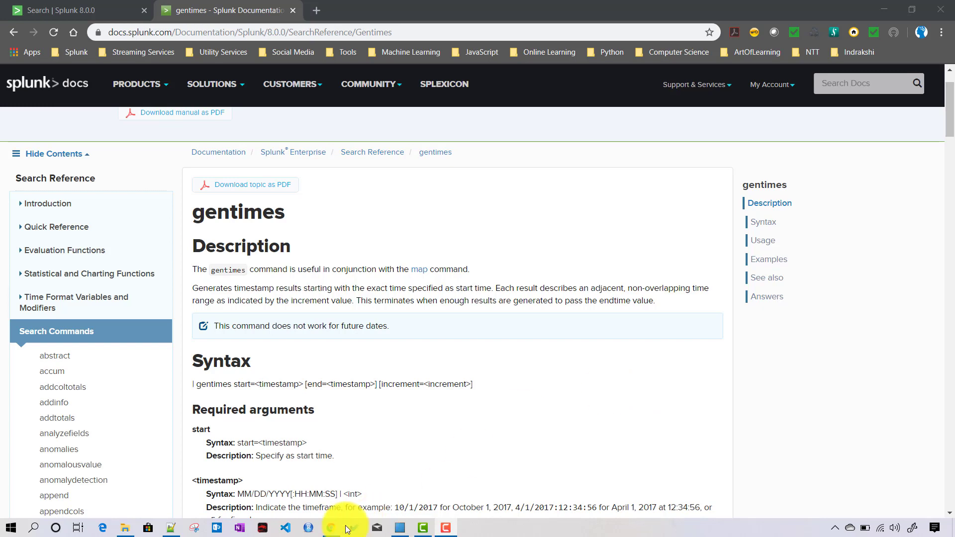
Examine the gentimes syntax in the documentation: the start, end and increment arguments and the required timestamp format
{"action": "left_click", "coordinate": [244, 384]}
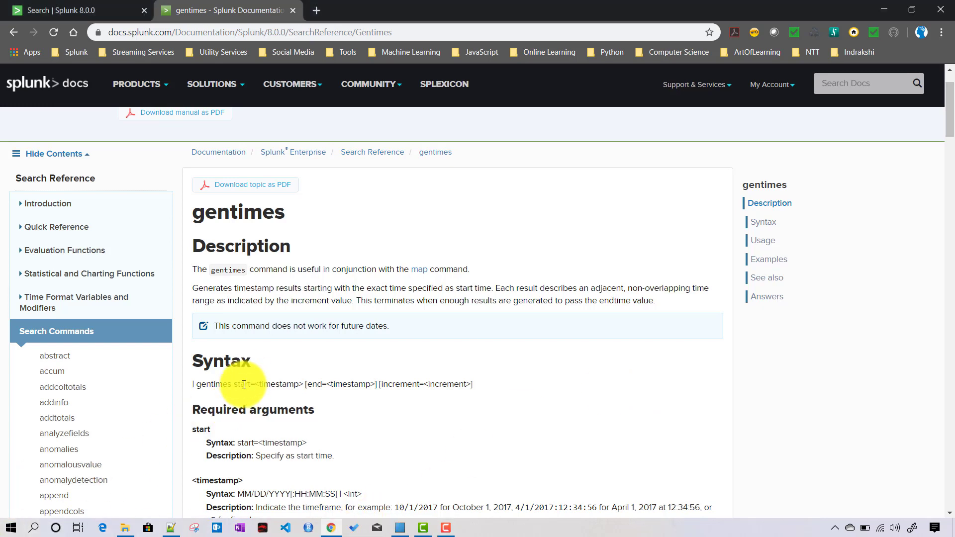
{"action": "double_click", "coordinate": [315, 384]}
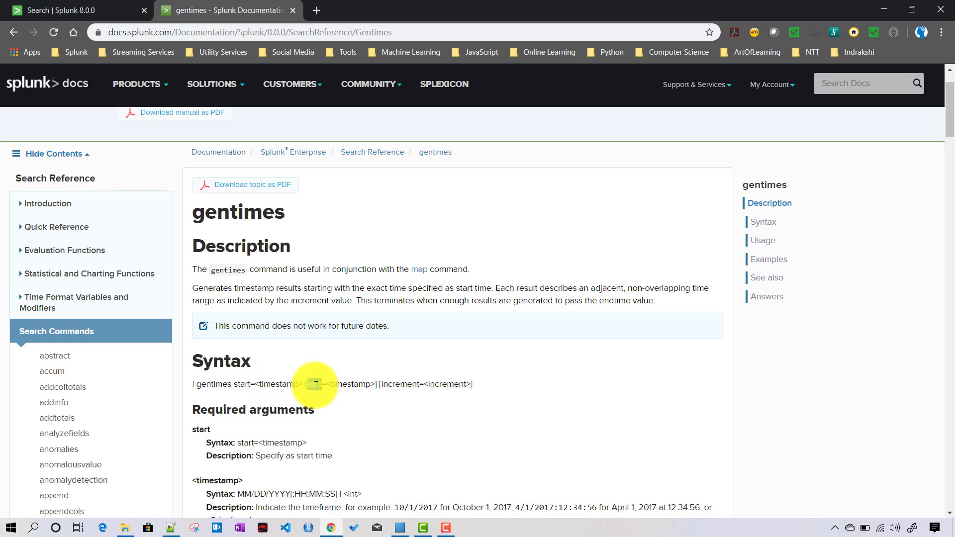
{"action": "double_click", "coordinate": [401, 384]}
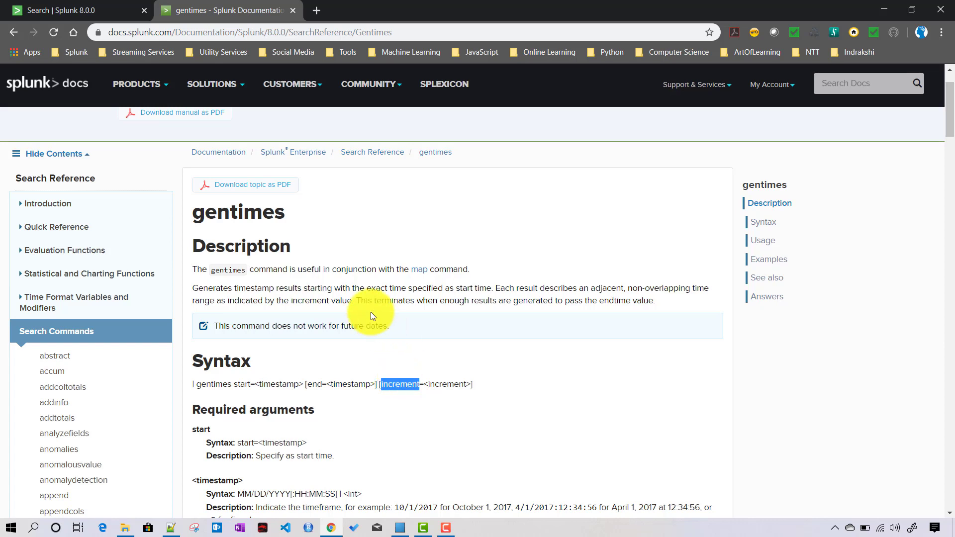
{"action": "double_click", "coordinate": [239, 385]}
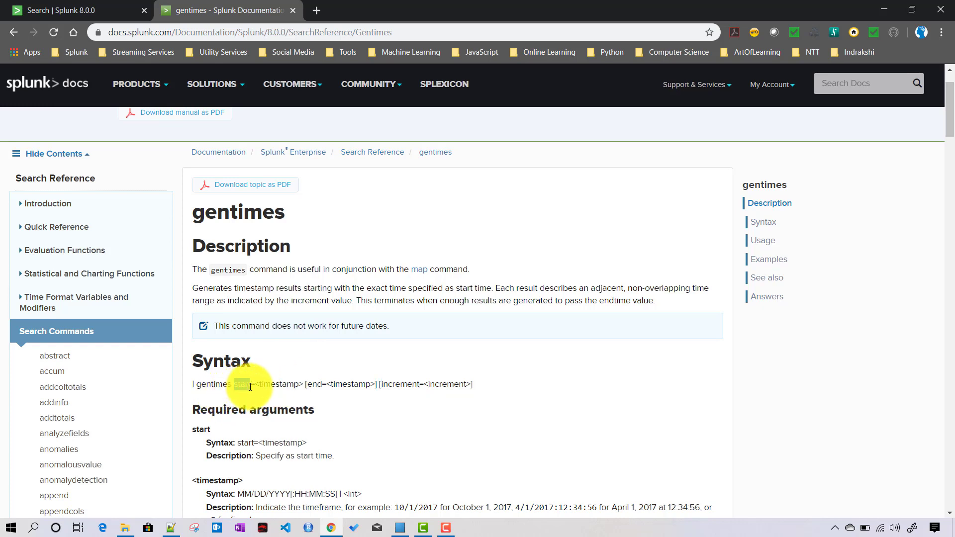
{"action": "double_click", "coordinate": [398, 384]}
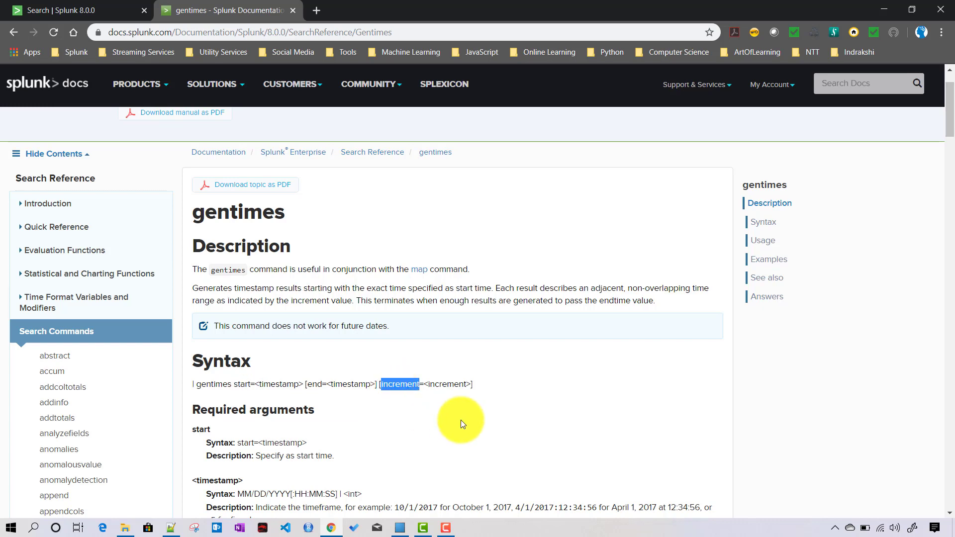
{"action": "left_click", "coordinate": [268, 390]}
{"action": "left_click_drag", "start_coordinate": [267, 390], "coordinate": [300, 390]}
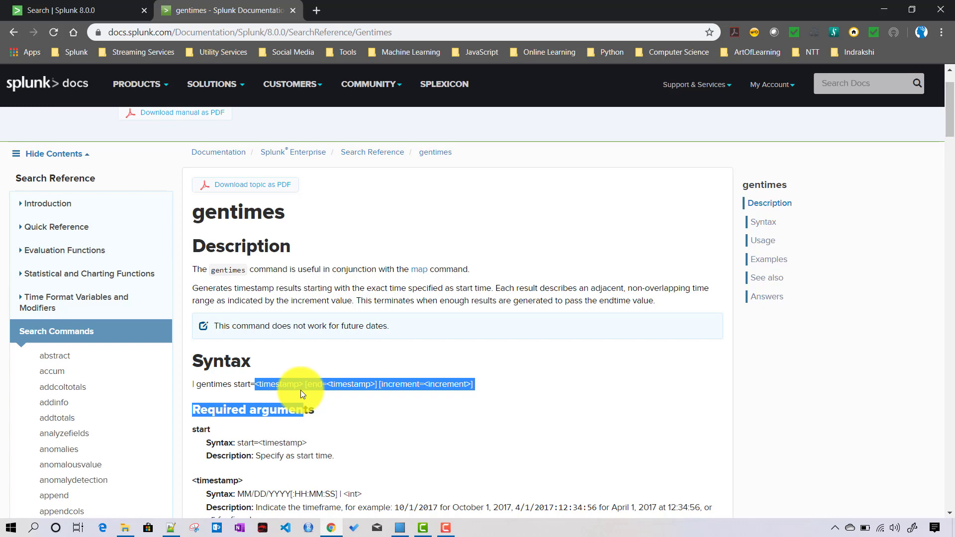
{"action": "left_click", "coordinate": [265, 379]}
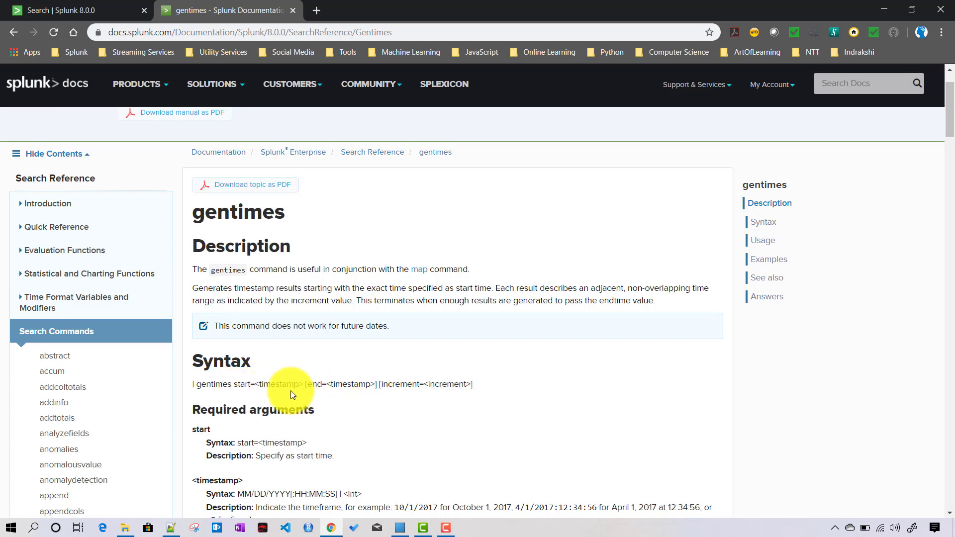
{"action": "scroll", "coordinate": [290, 391], "scroll_direction": "down", "scroll_amount": 2}
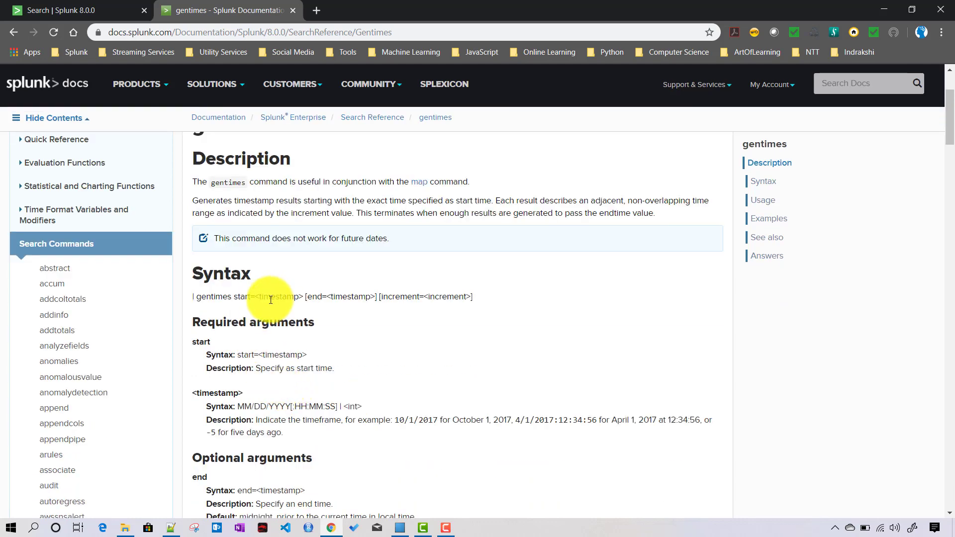
{"action": "left_click_drag", "start_coordinate": [237, 406], "coordinate": [292, 406]}
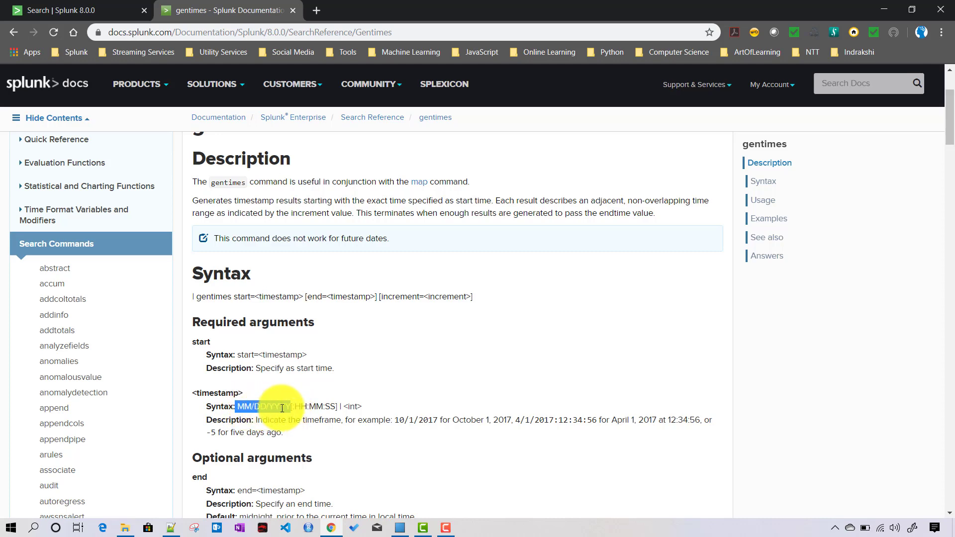
In Splunk Search, replace the query with "| gentimes start=12/01/2019" and run it
{"action": "left_click", "coordinate": [96, 9]}
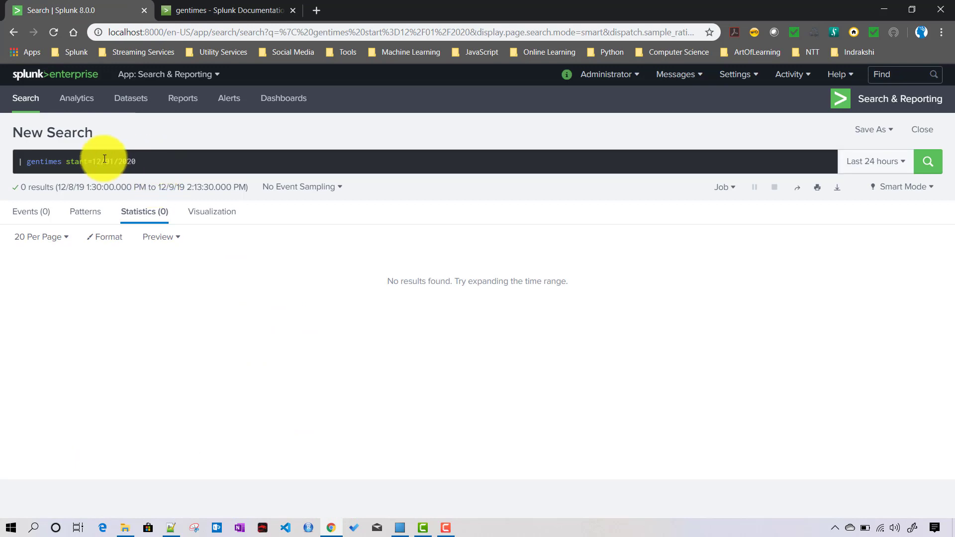
{"action": "key", "text": "ctrl+a"}
{"action": "type", "text": "| "}
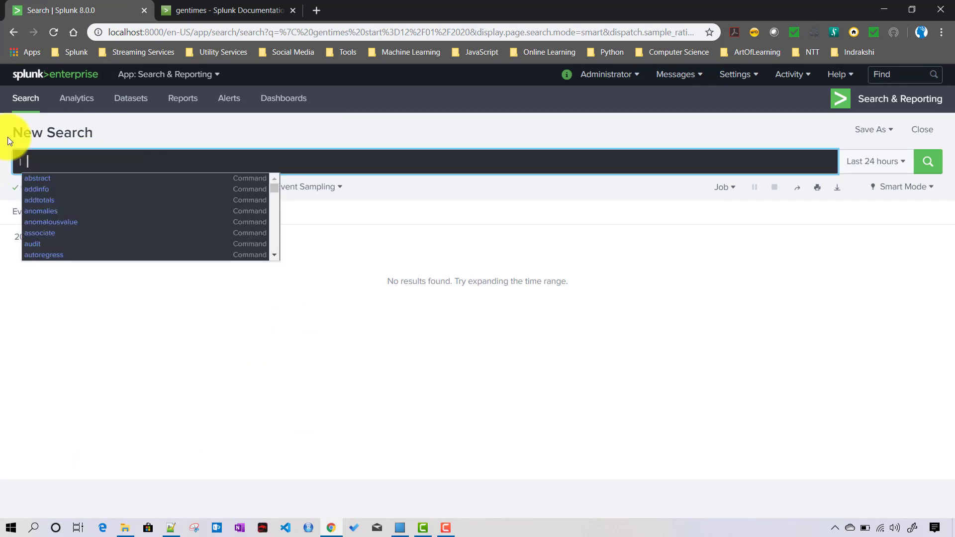
{"action": "type", "text": "gen"}
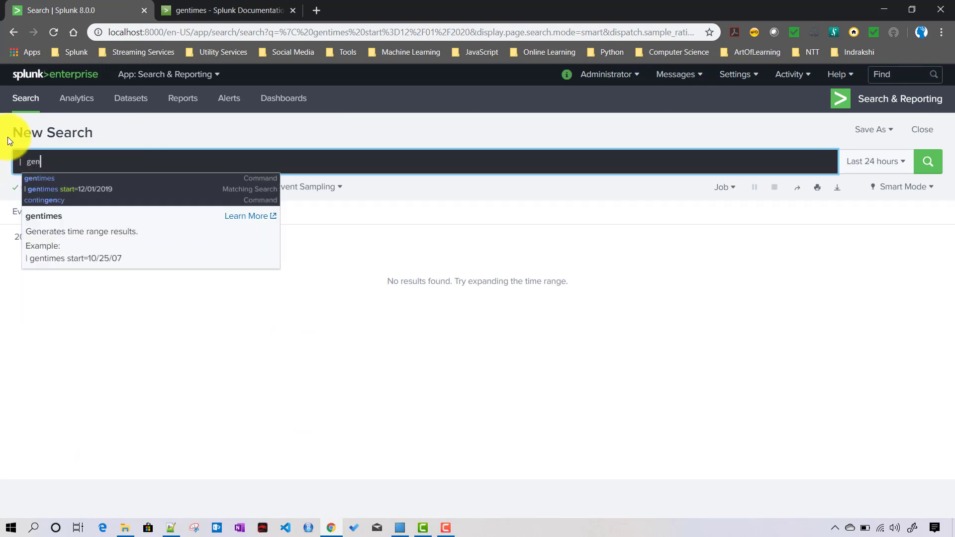
{"action": "key", "text": "Down"}
{"action": "key", "text": "Down"}
{"action": "key", "text": "Return"}
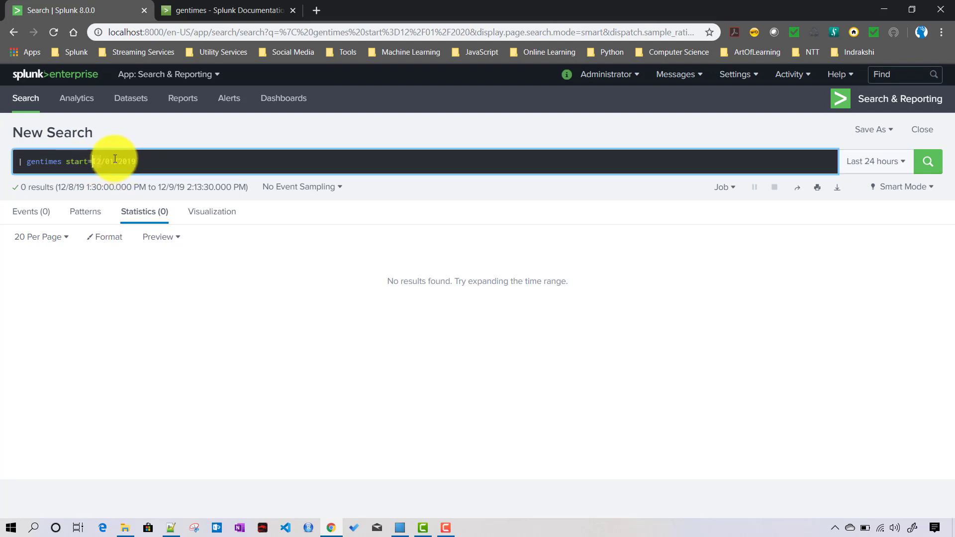
{"action": "left_click_drag", "start_coordinate": [106, 162], "coordinate": [143, 162]}
{"action": "left_click", "coordinate": [143, 162]}
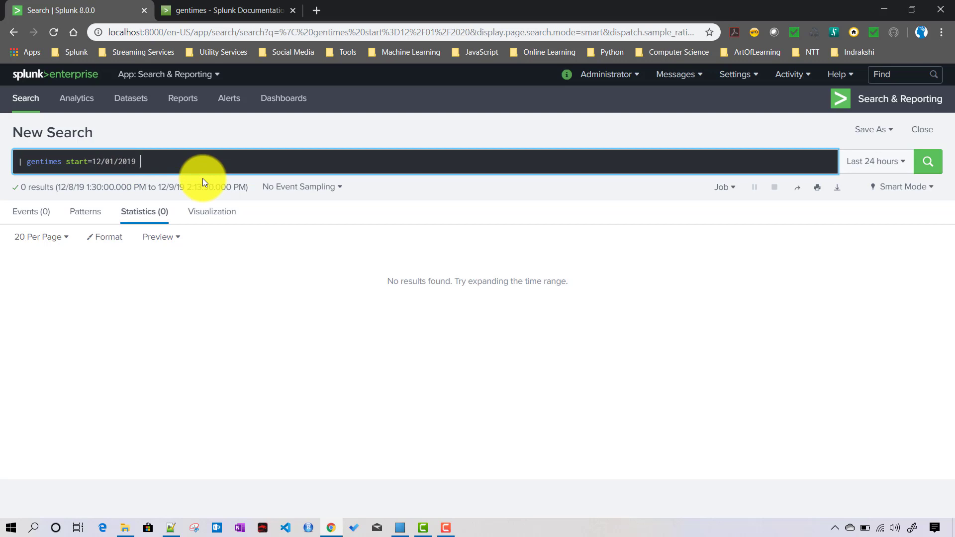
{"action": "key", "text": "Return"}
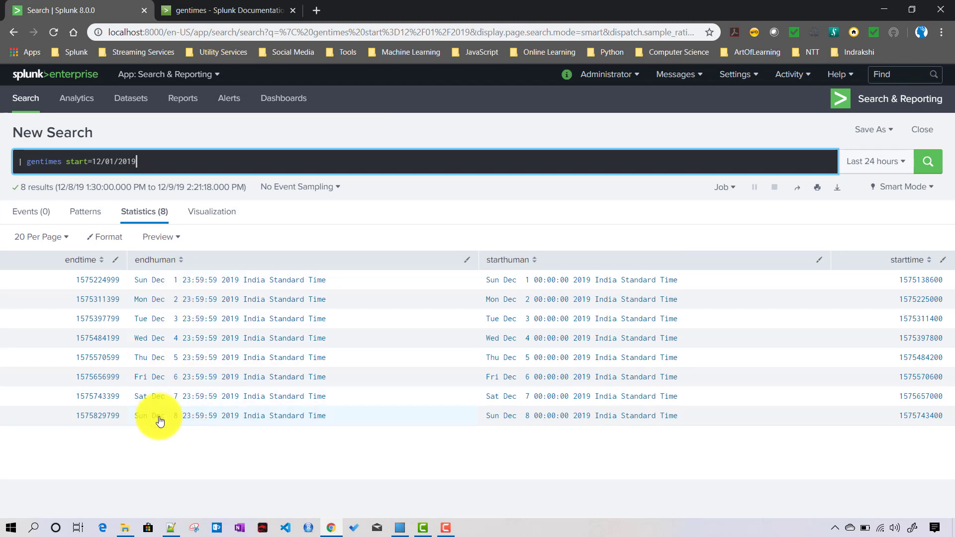
Check the default values of the optional end and increment arguments in the gentimes documentation against the search results
{"action": "left_click", "coordinate": [218, 9]}
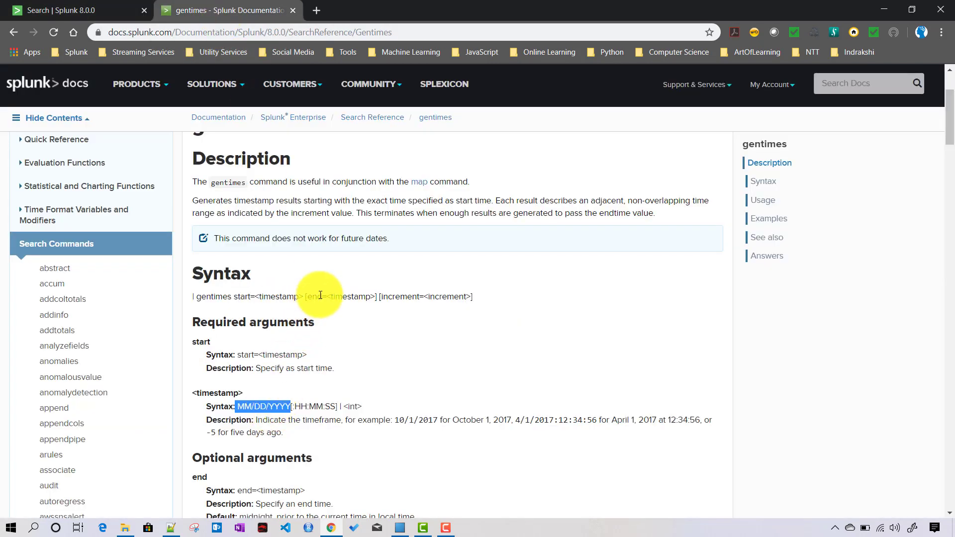
{"action": "double_click", "coordinate": [391, 297]}
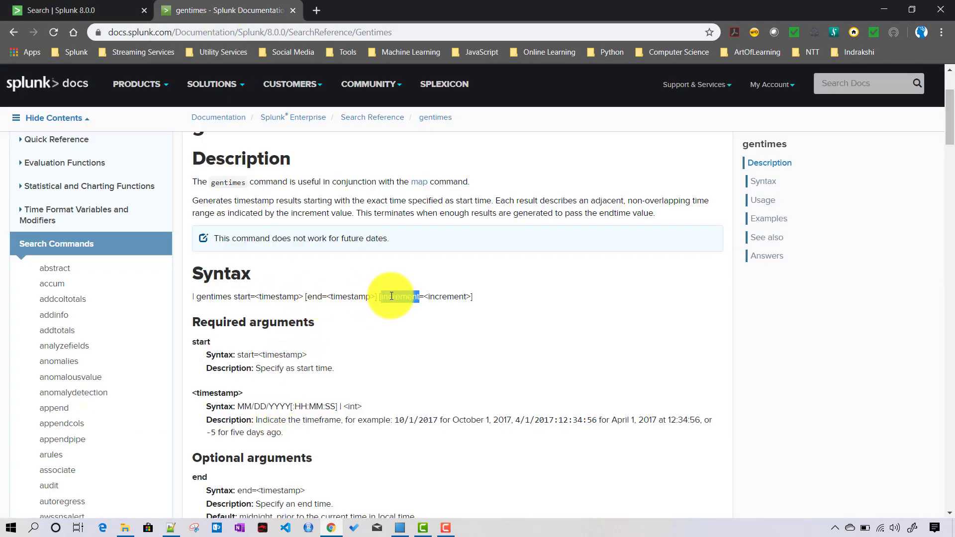
{"action": "scroll", "coordinate": [371, 344], "scroll_direction": "down", "scroll_amount": 3}
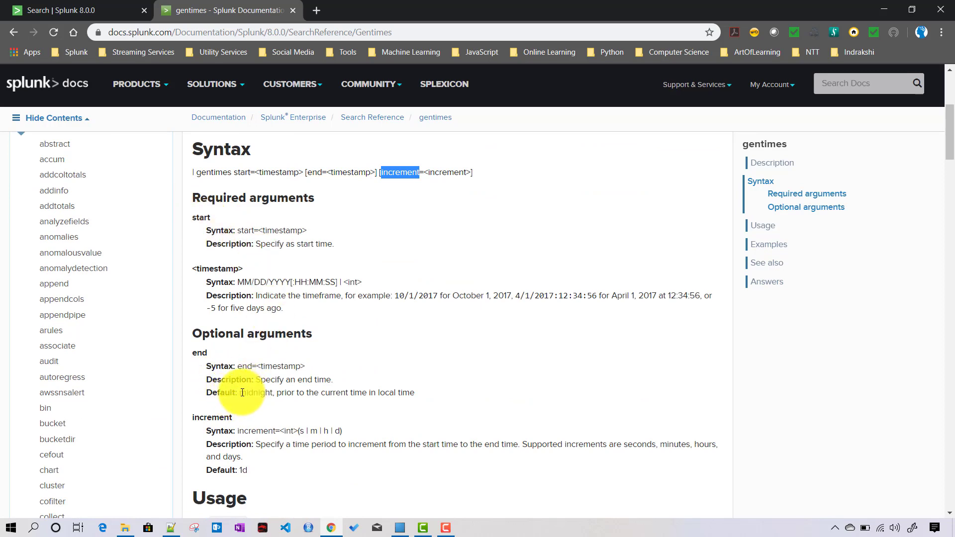
{"action": "left_click_drag", "start_coordinate": [242, 392], "coordinate": [416, 393]}
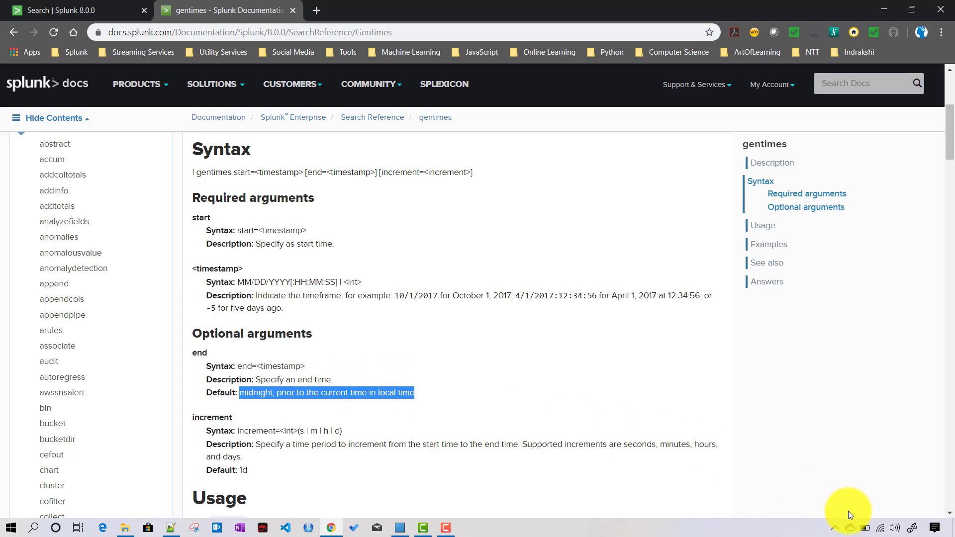
{"action": "left_click", "coordinate": [428, 394]}
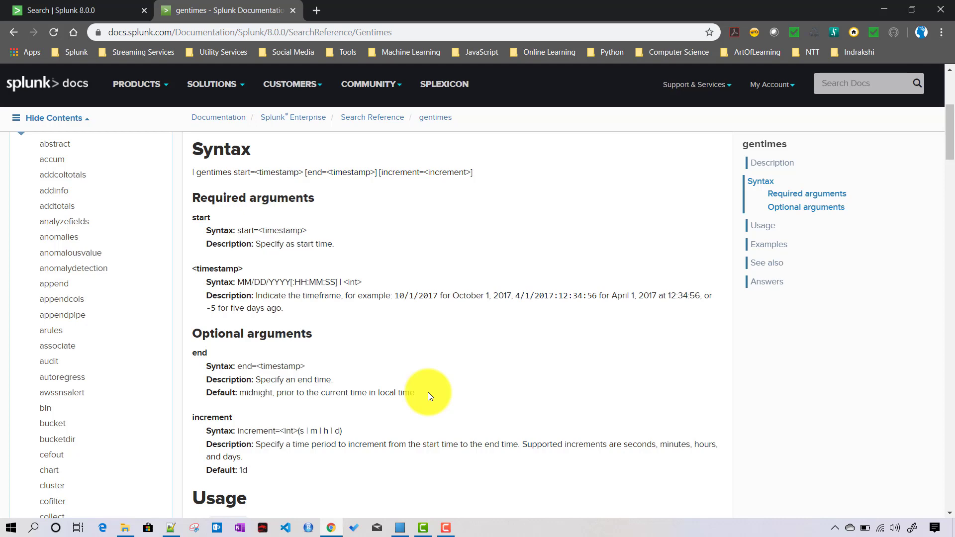
{"action": "left_click", "coordinate": [79, 11]}
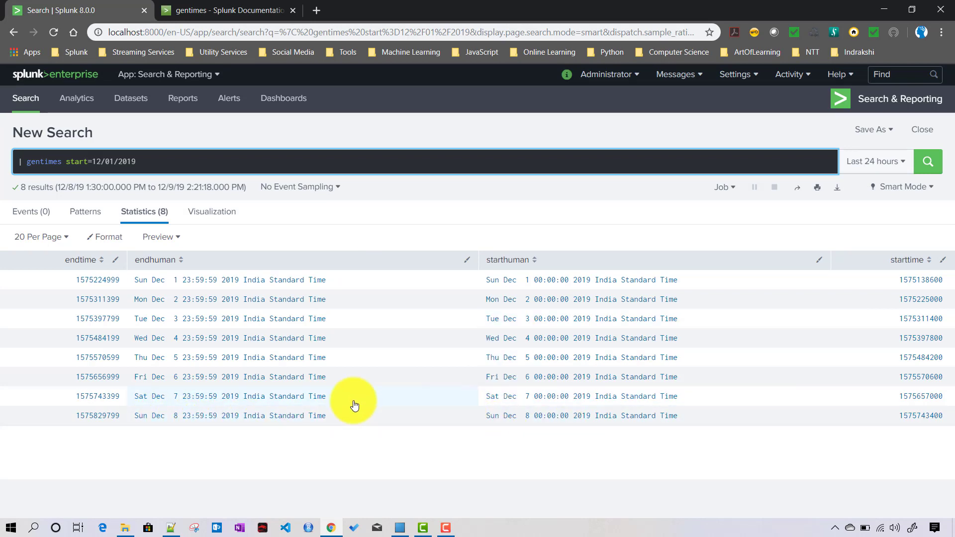
{"action": "left_click", "coordinate": [225, 11]}
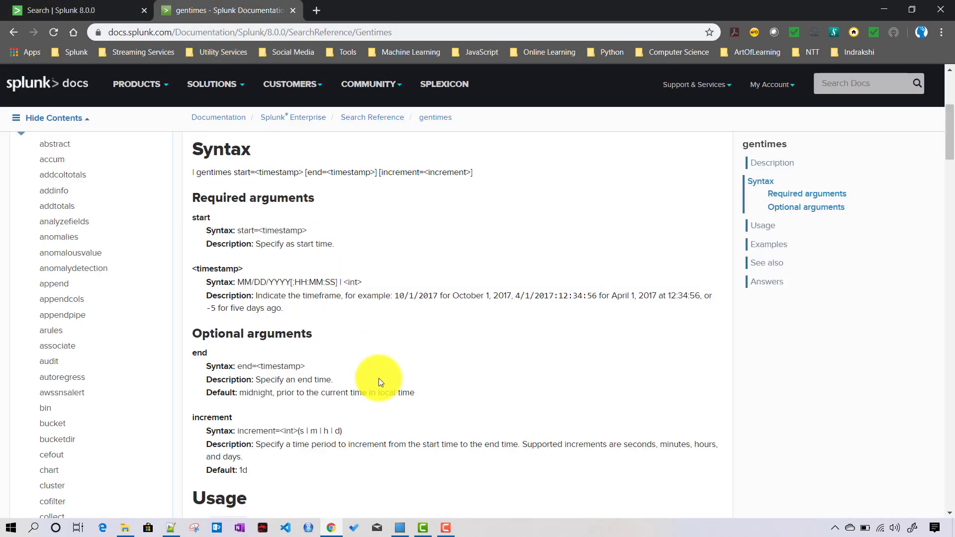
{"action": "scroll", "coordinate": [377, 382], "scroll_direction": "down", "scroll_amount": 1}
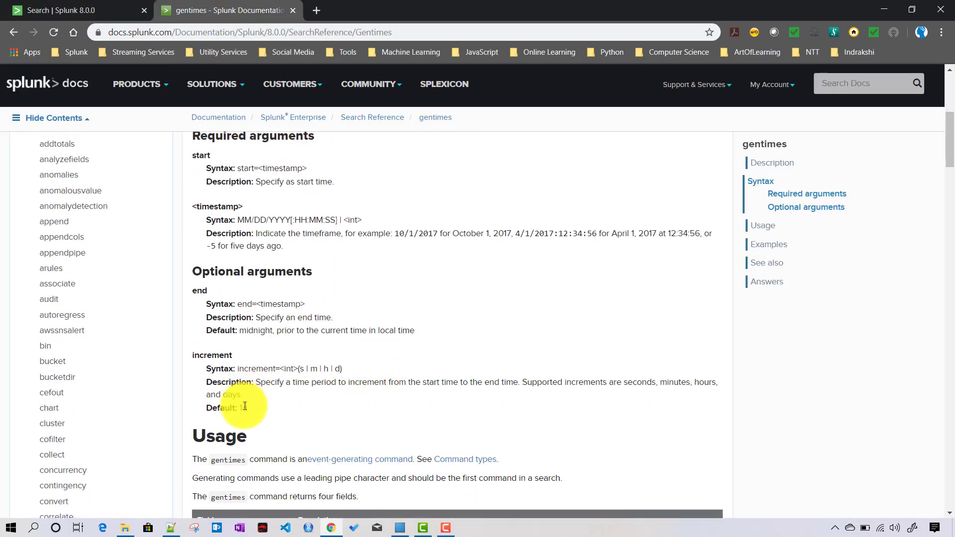
{"action": "left_click_drag", "start_coordinate": [249, 410], "coordinate": [210, 405]}
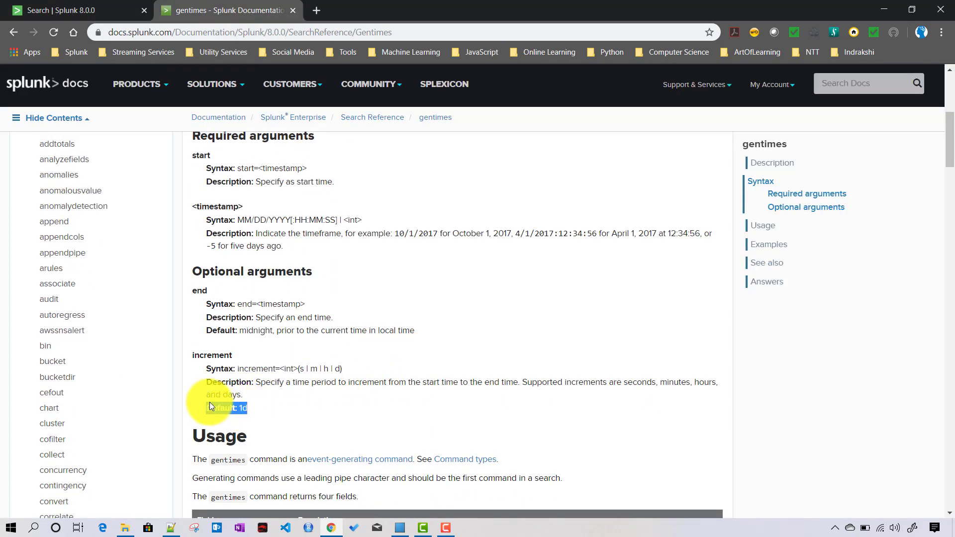
Back in Splunk Search, add the time 00:00:00 to the start date of the gentimes query
{"action": "left_click", "coordinate": [70, 7]}
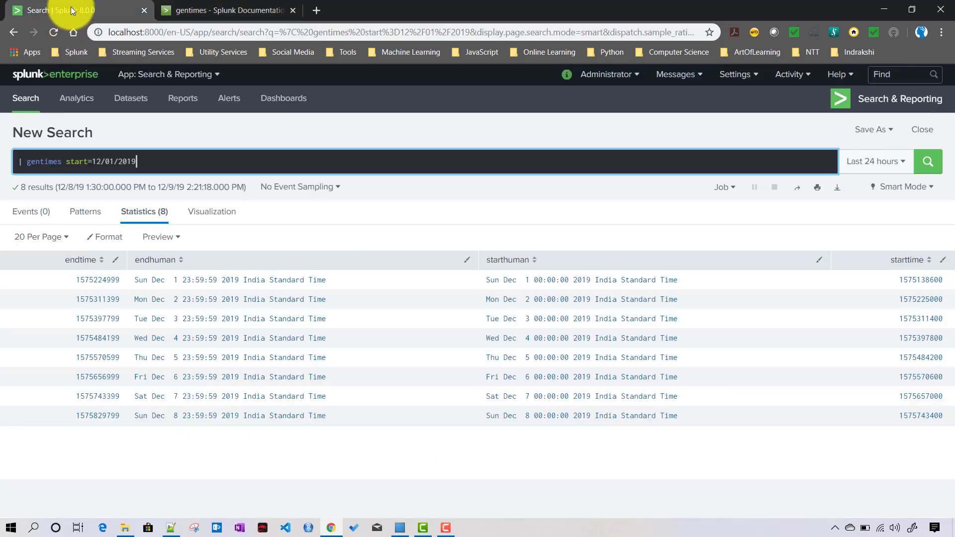
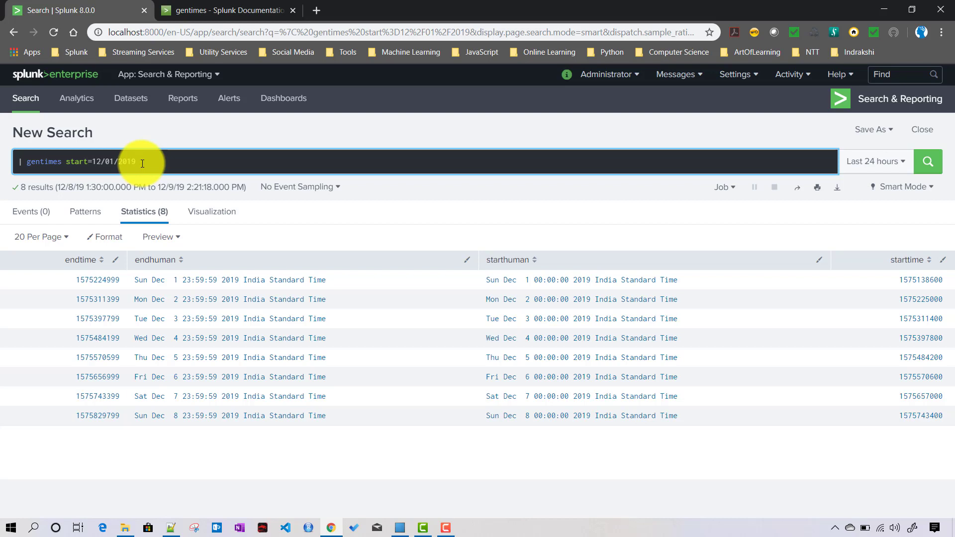
{"action": "type", "text": "gentimes start=12/01/2019 00"}
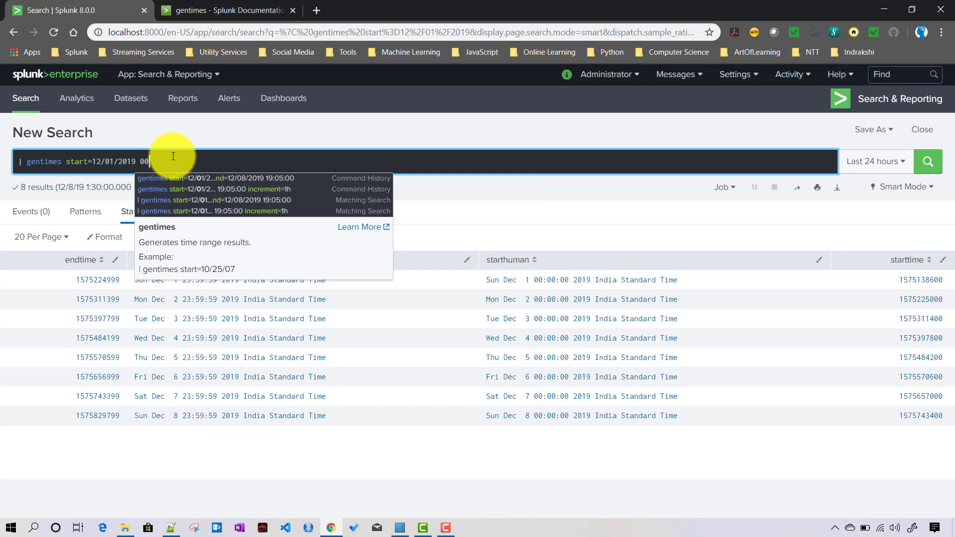
{"action": "type", "text": ":00"}
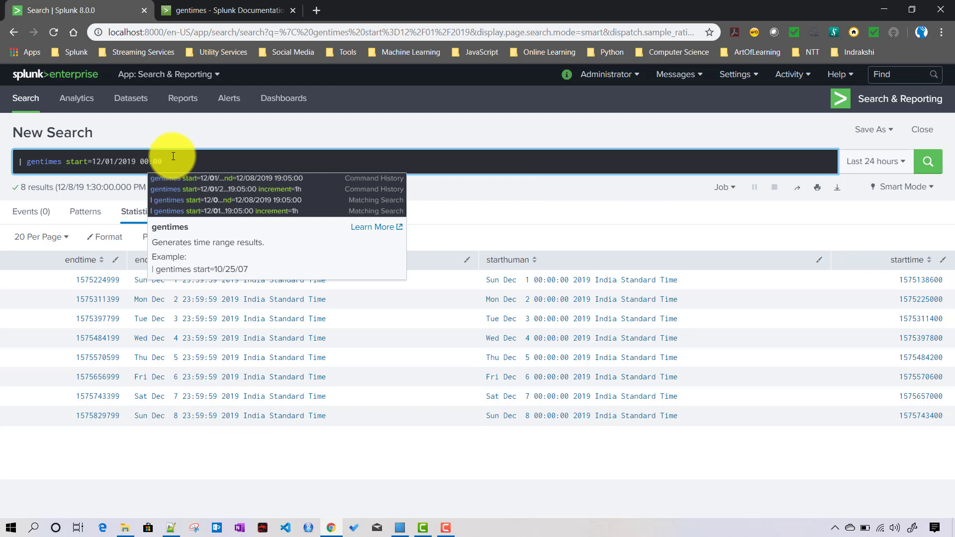
{"action": "type", "text": ":00"}
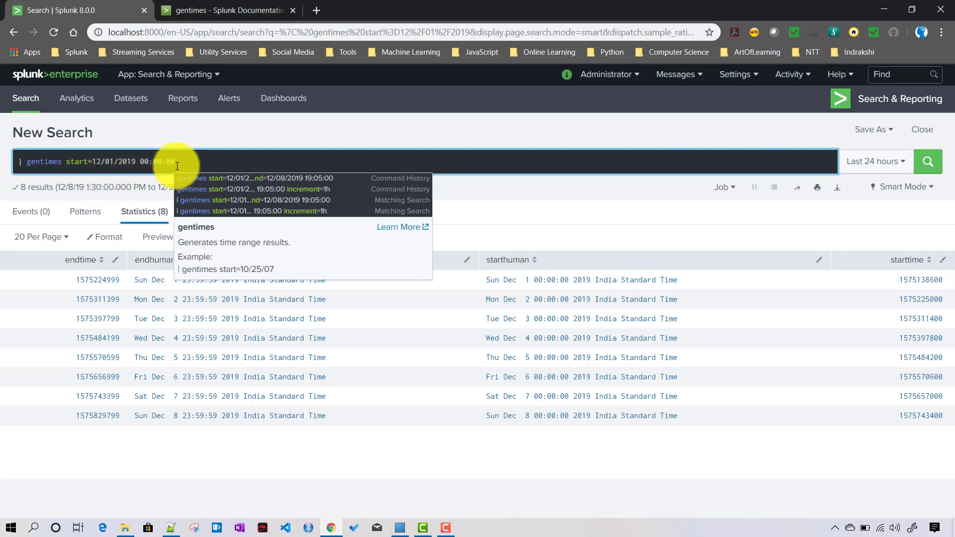
Add the argument end=12/08/2019 19:00:00 to the gentimes query after the start timestamp
{"action": "type", "text": " end"}
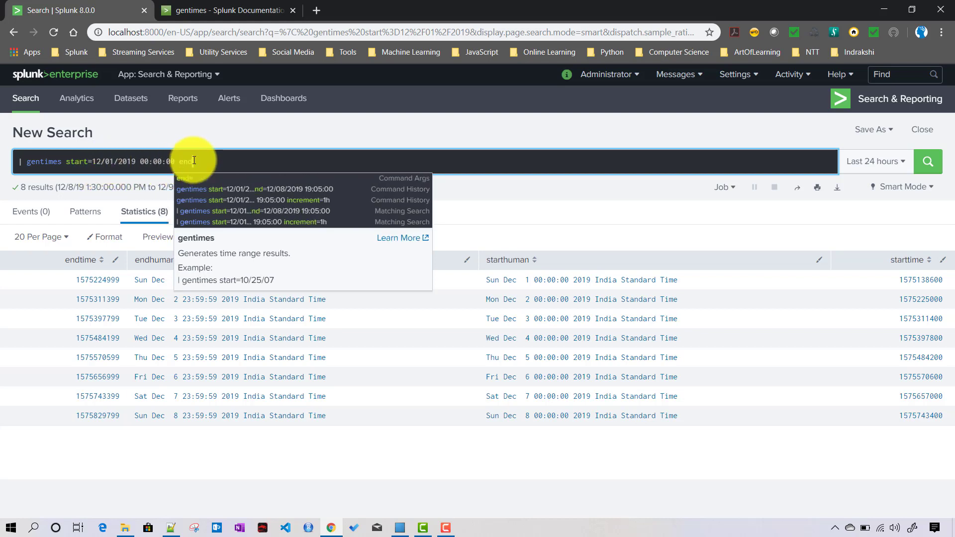
{"action": "type", "text": "="}
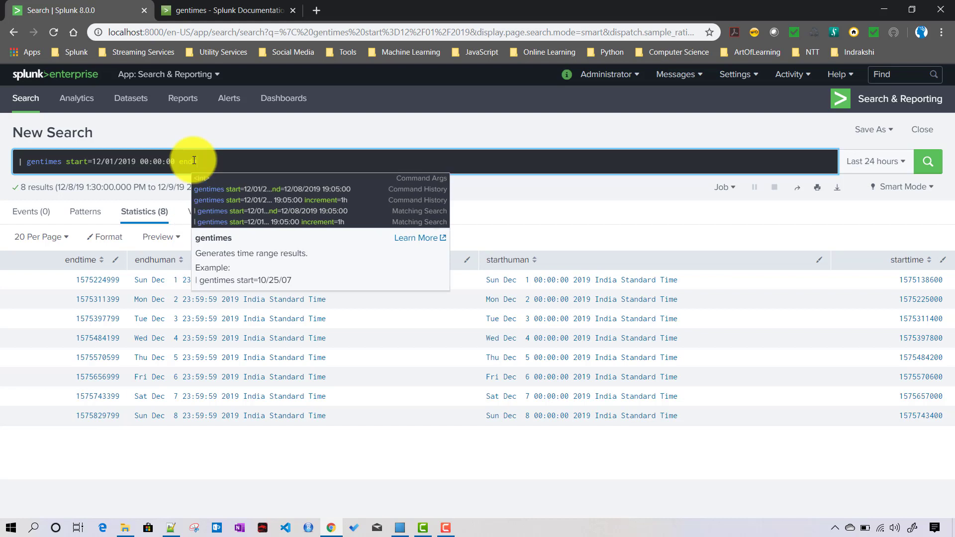
{"action": "type", "text": "12/"}
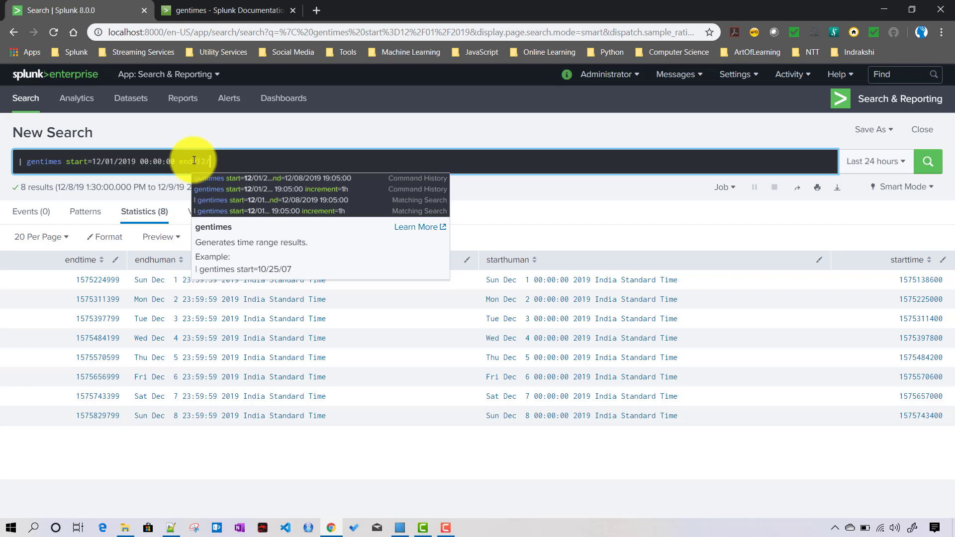
{"action": "type", "text": "08"}
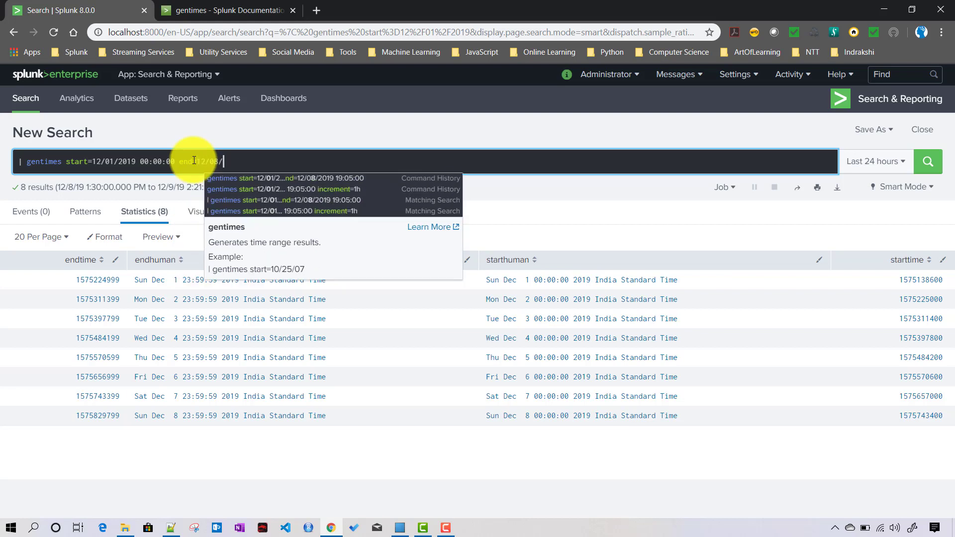
{"action": "type", "text": "/"}
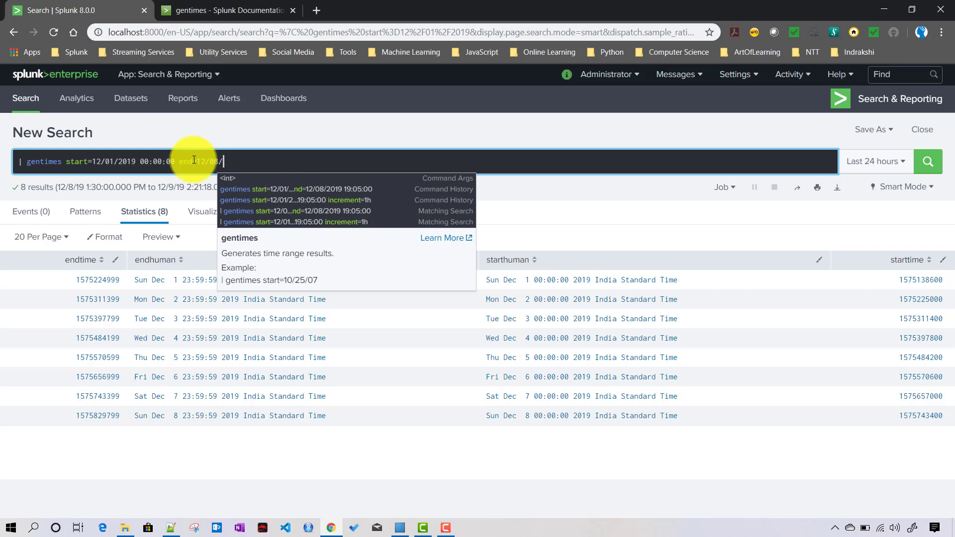
{"action": "type", "text": "201"}
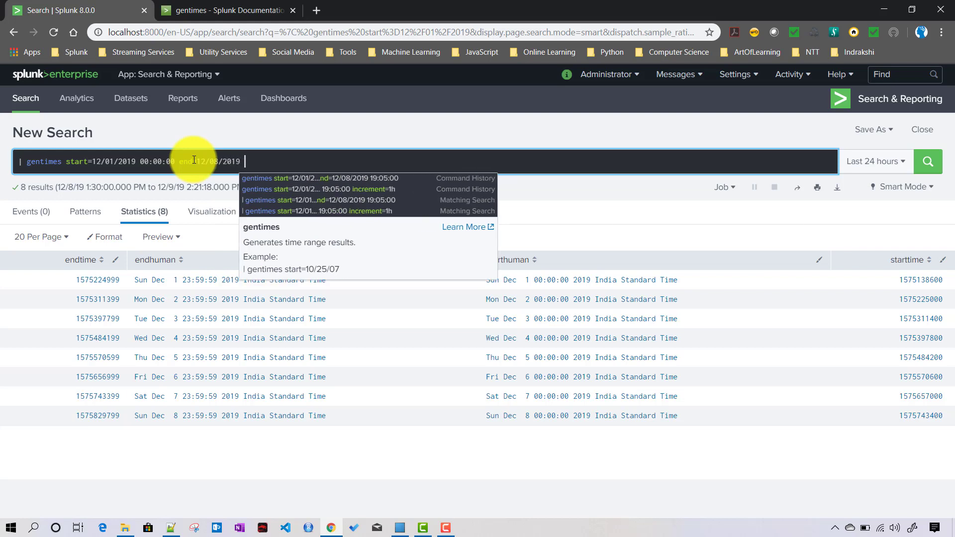
{"action": "type", "text": "9 19:00"}
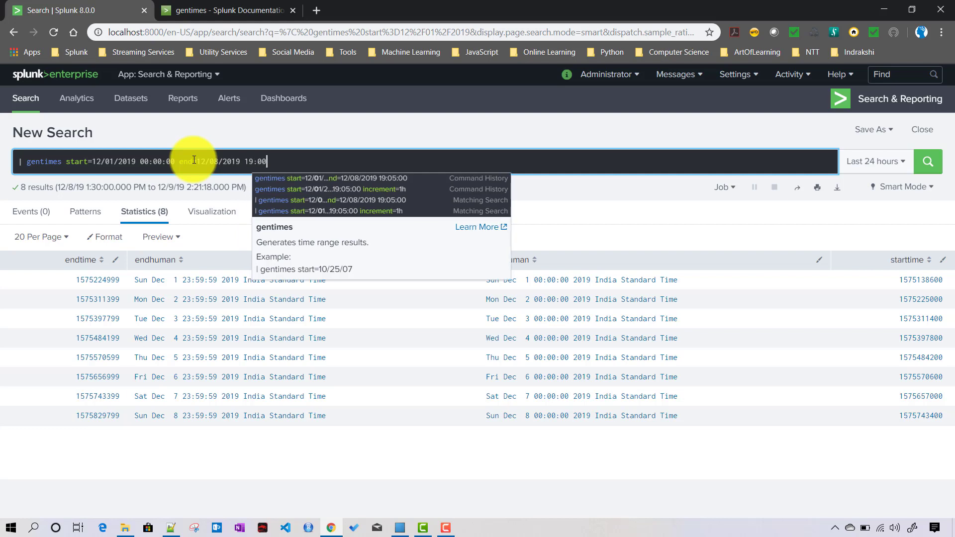
{"action": "type", "text": ":00"}
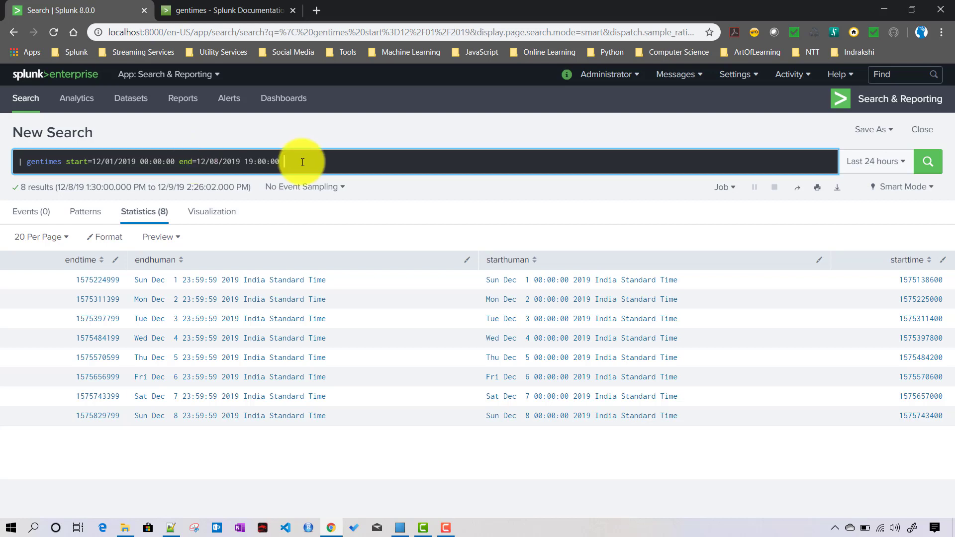
Add the argument increment=1h to the end of the gentimes query
{"action": "type", "text": "inc"}
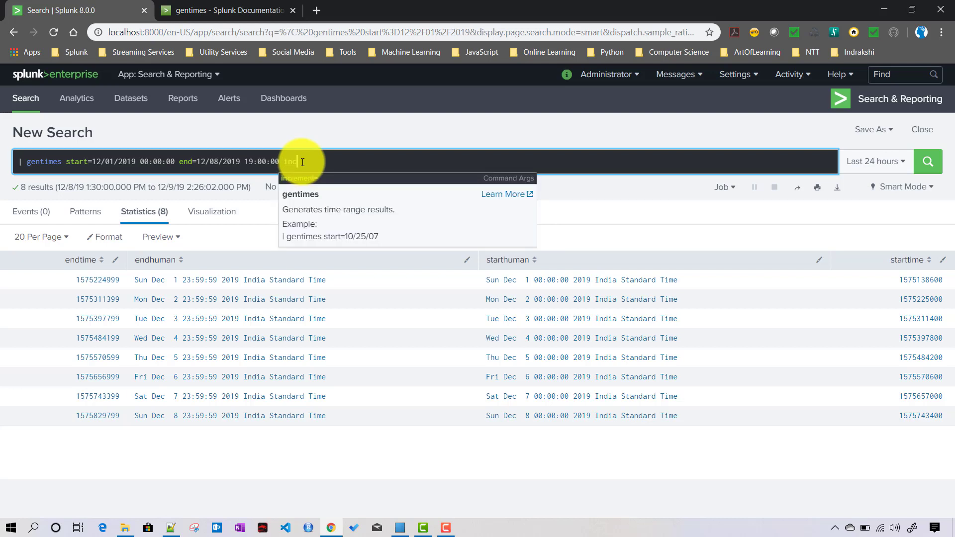
{"action": "key", "text": "Down"}
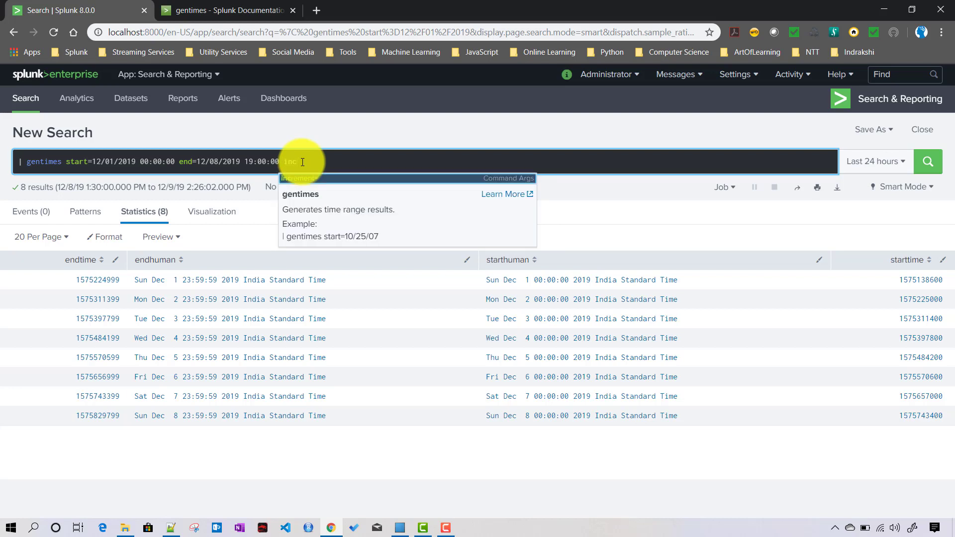
{"action": "key", "text": "Return"}
{"action": "type", "text": "1h"}
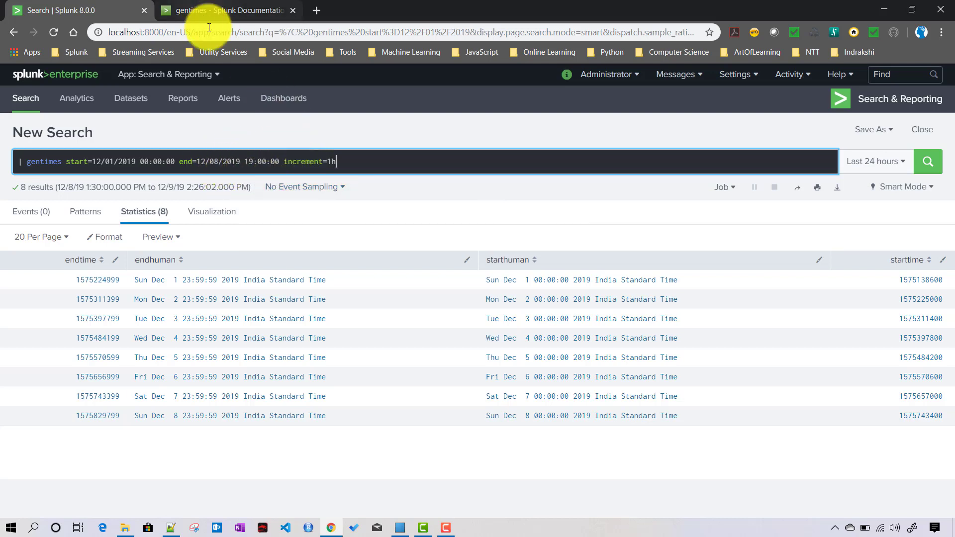
Check the increment argument's syntax and supported time units in the gentimes documentation
{"action": "double_click", "coordinate": [298, 161]}
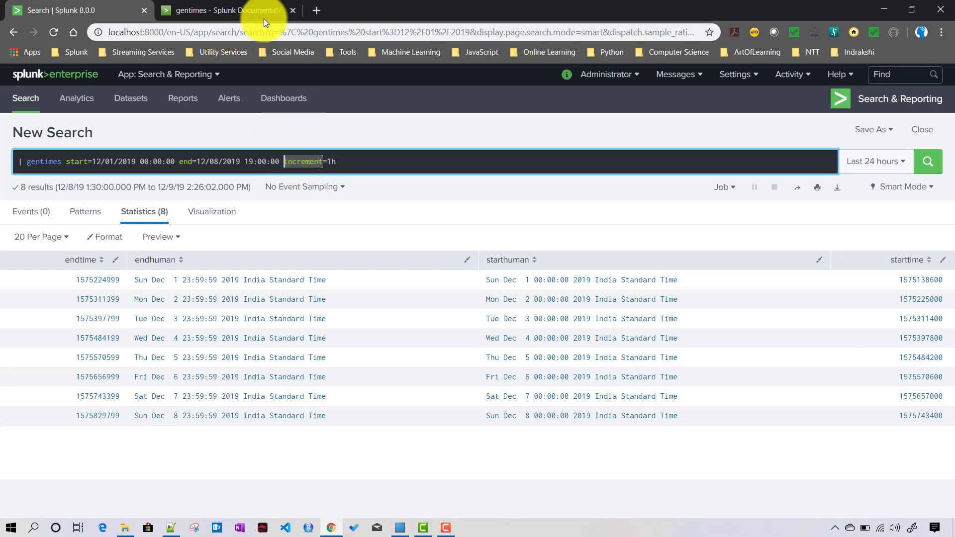
{"action": "left_click", "coordinate": [210, 12]}
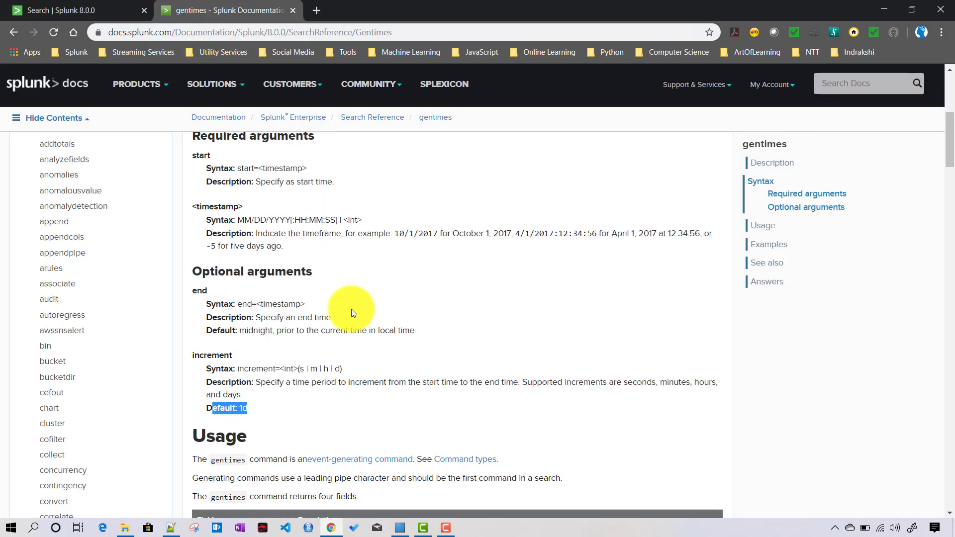
{"action": "scroll", "coordinate": [303, 269], "scroll_direction": "down", "scroll_amount": 1}
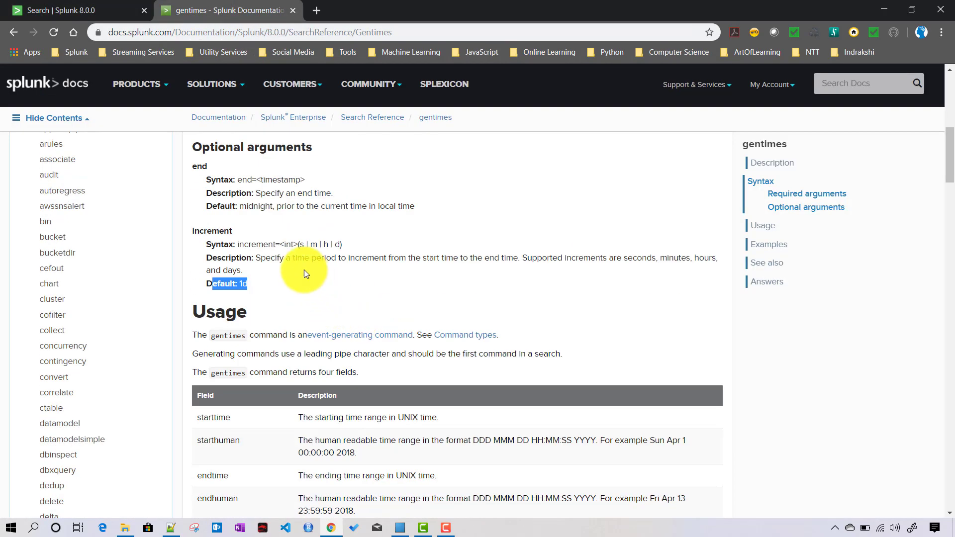
{"action": "double_click", "coordinate": [204, 231]}
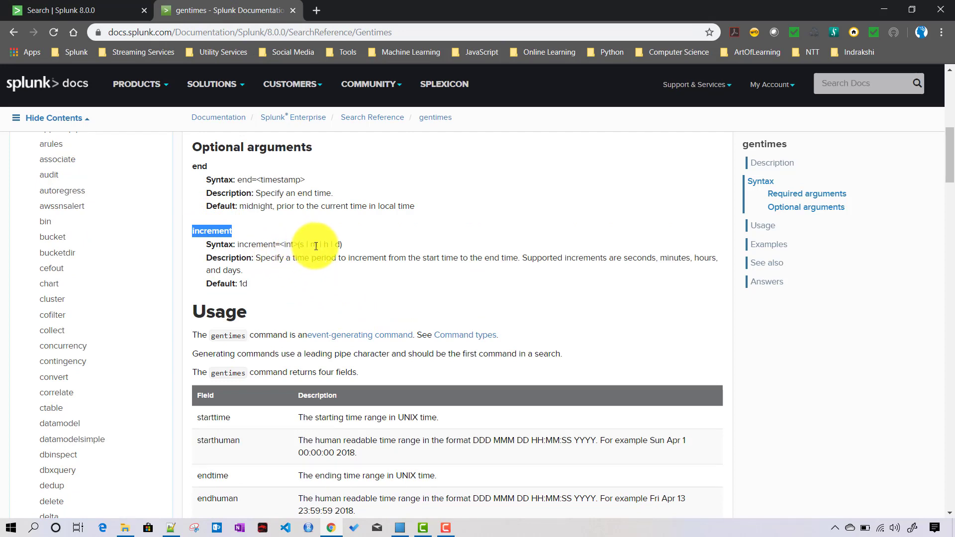
{"action": "left_click_drag", "start_coordinate": [341, 245], "coordinate": [302, 244]}
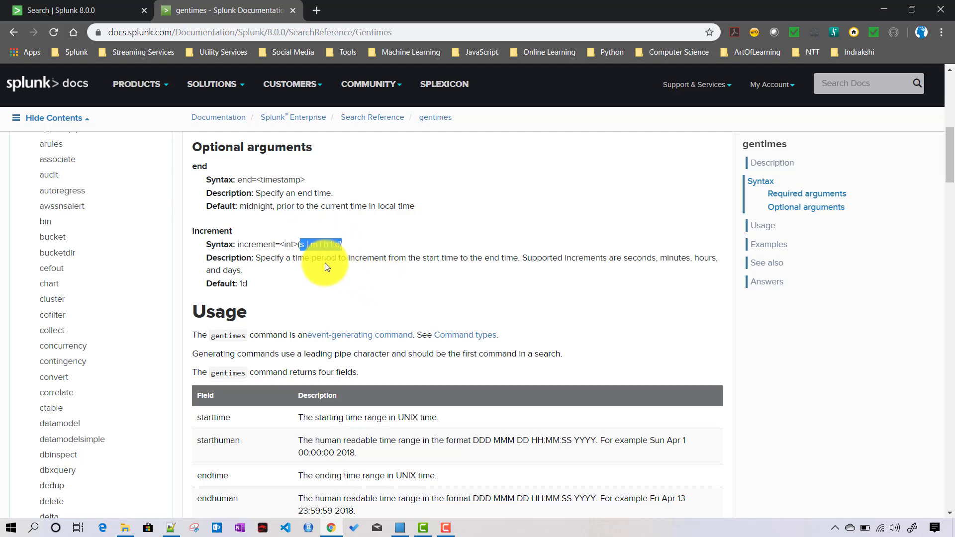
Back in Splunk Search, run the gentimes query with the 1h increment and view the second page of results
{"action": "left_click", "coordinate": [95, 10]}
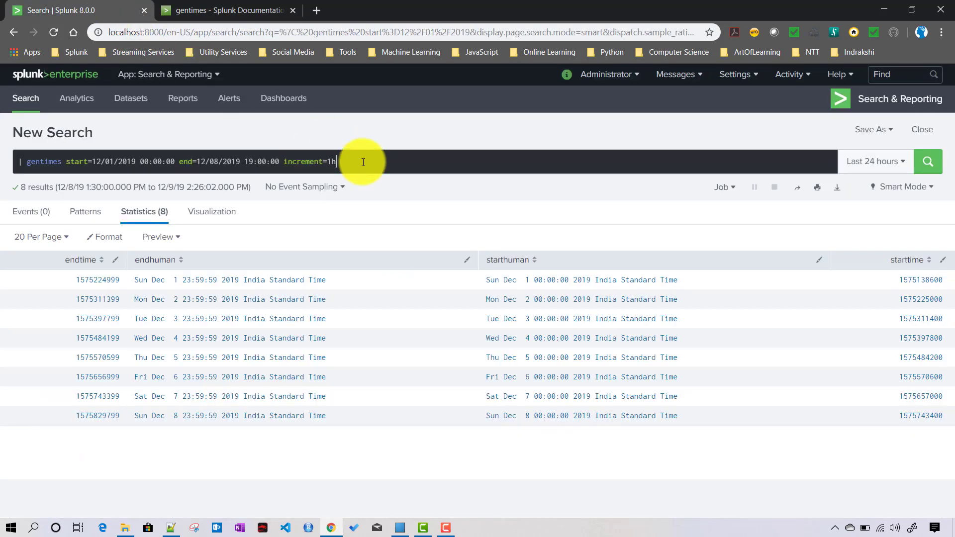
{"action": "left_click", "coordinate": [928, 172]}
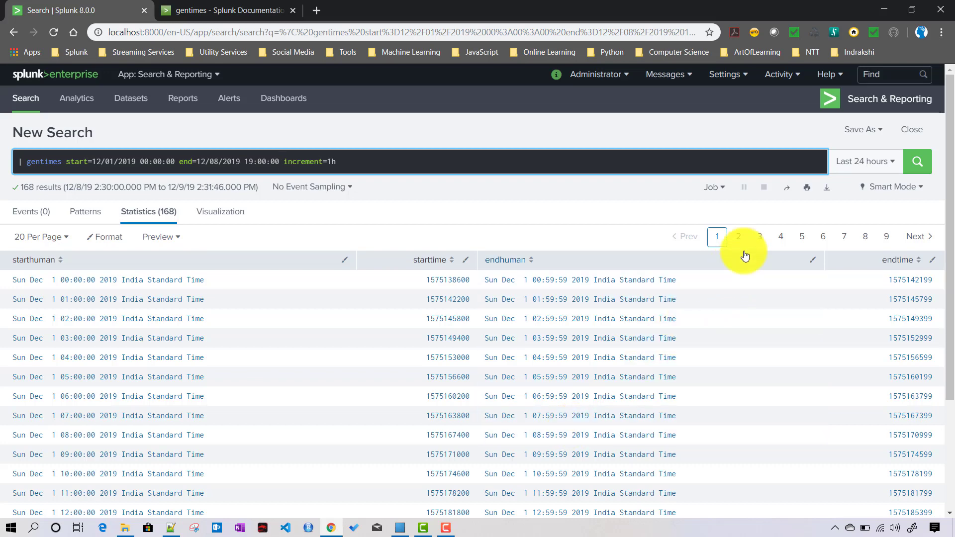
{"action": "left_click", "coordinate": [739, 236]}
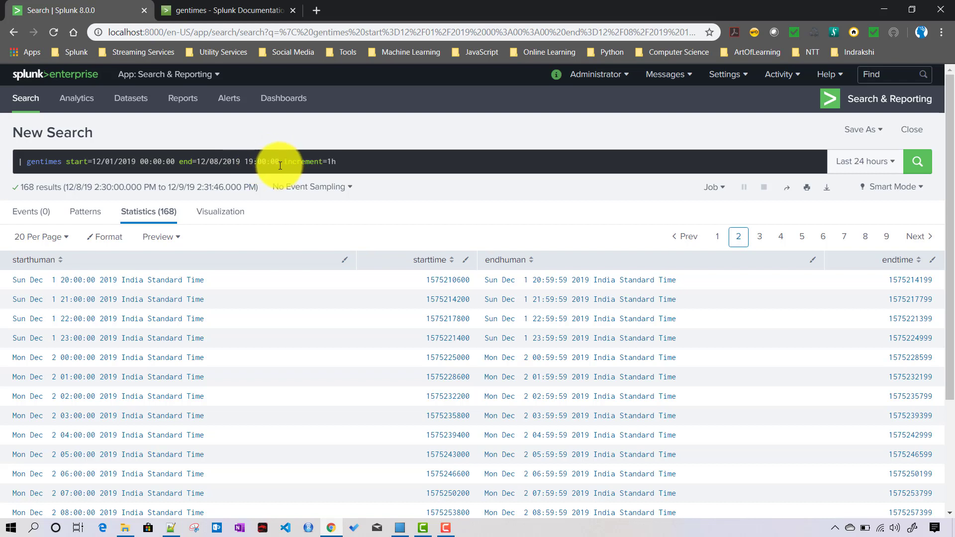
Replace the start timestamp with the relative value -30 and the end date with -27 in the gentimes query
{"action": "left_click_drag", "start_coordinate": [248, 161], "coordinate": [280, 160]}
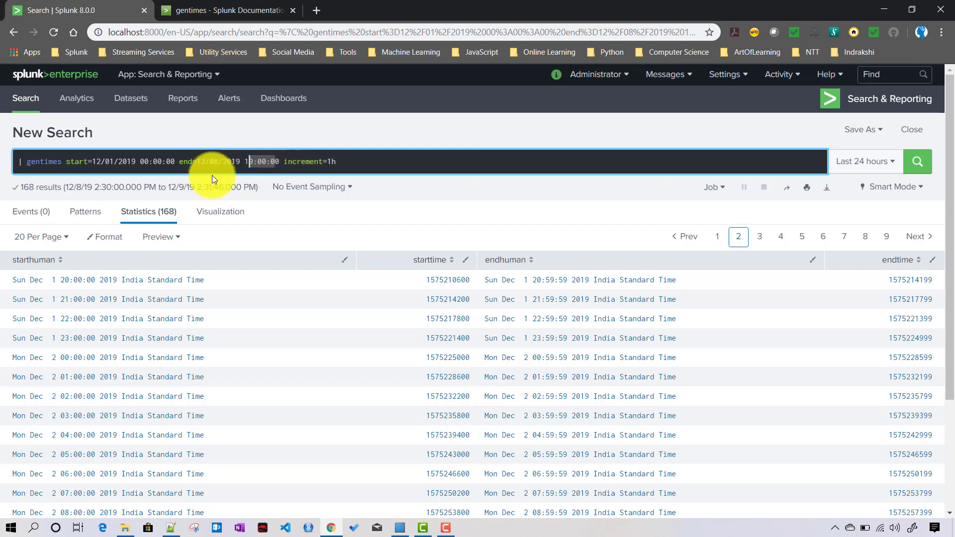
{"action": "left_click_drag", "start_coordinate": [175, 160], "coordinate": [91, 158]}
{"action": "type", "text": "-30"}
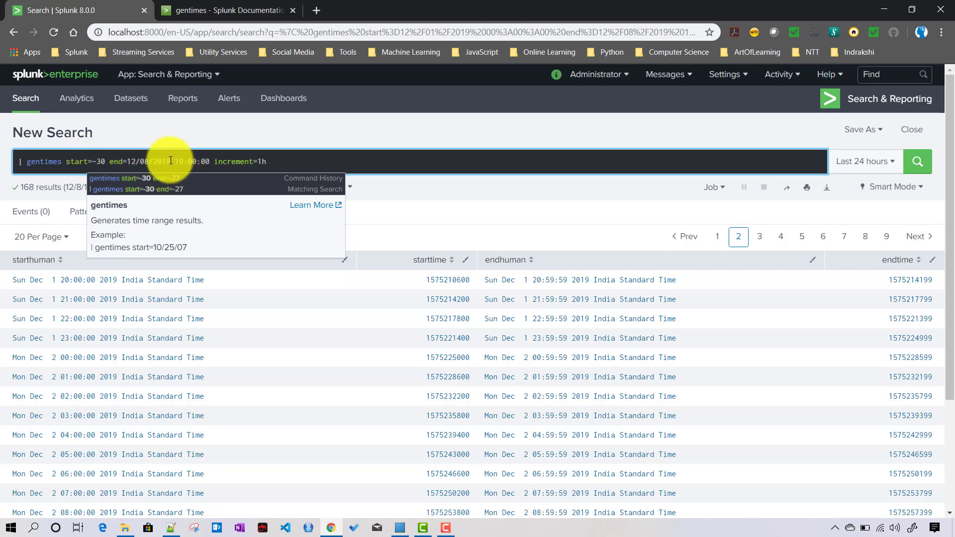
{"action": "left_click_drag", "start_coordinate": [171, 161], "coordinate": [132, 154]}
{"action": "type", "text": "-"}
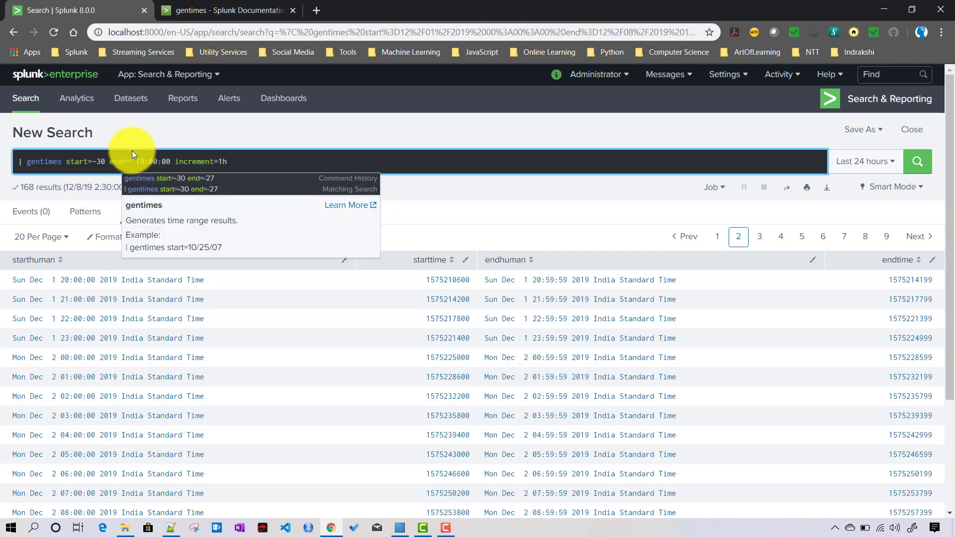
{"action": "type", "text": "27"}
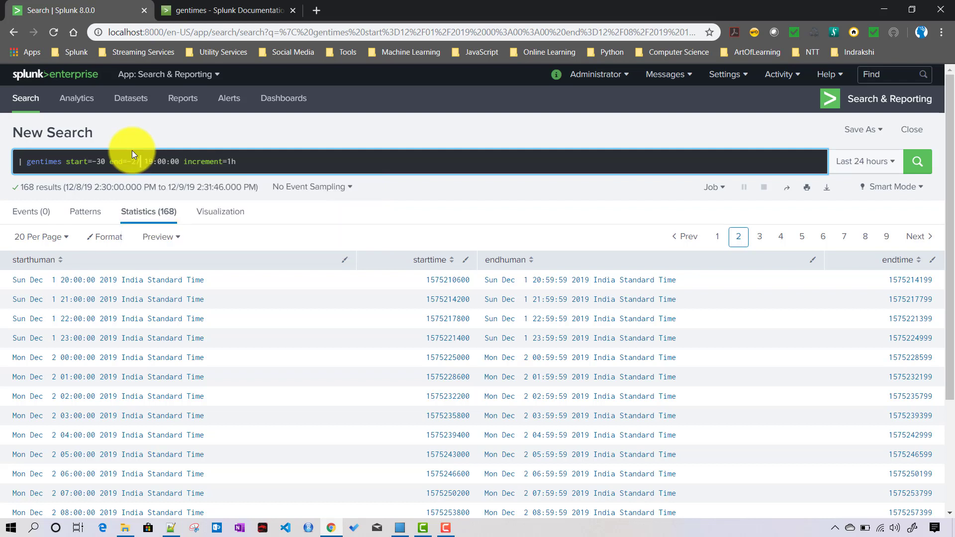
Remove the leftover 19:00:00 time and the increment argument, and run "| gentimes start=-30 end=-27"
{"action": "left_click_drag", "start_coordinate": [148, 161], "coordinate": [184, 162]}
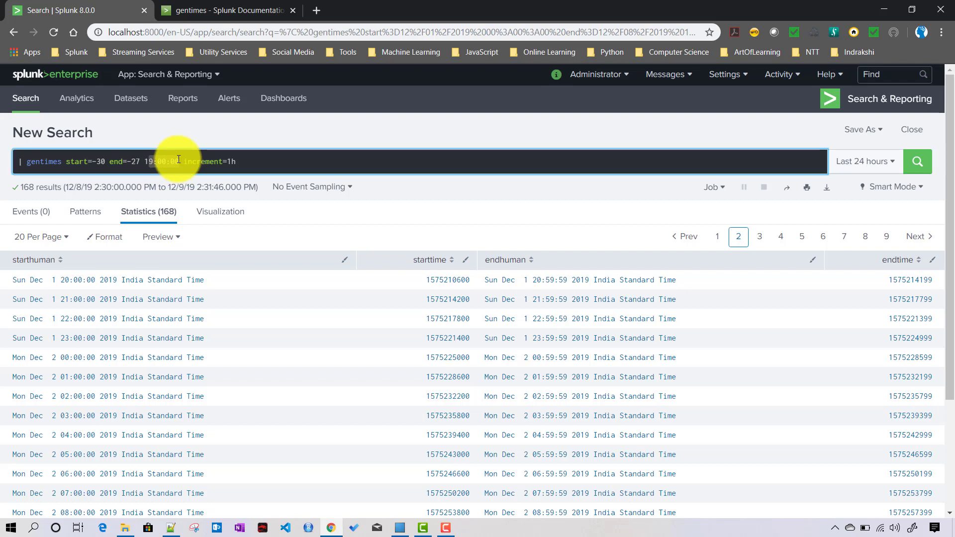
{"action": "key", "text": "BackSpace"}
{"action": "key", "text": "BackSpace"}
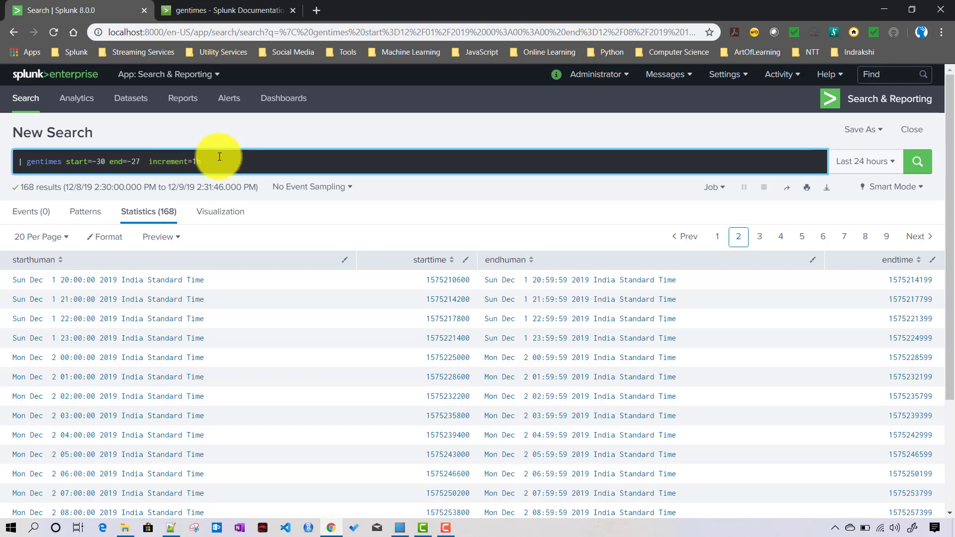
{"action": "left_click", "coordinate": [148, 161], "text": "shift"}
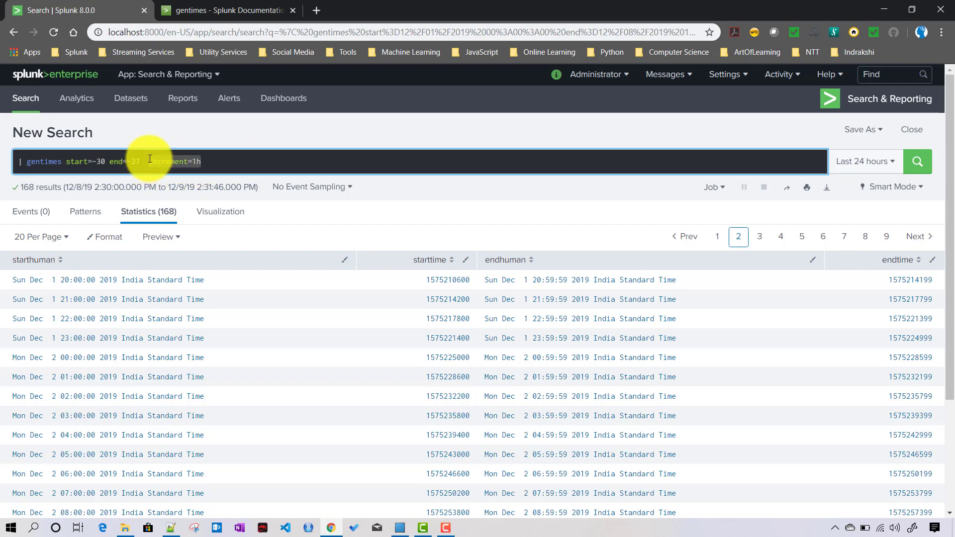
{"action": "key", "text": "BackSpace"}
{"action": "key", "text": "BackSpace"}
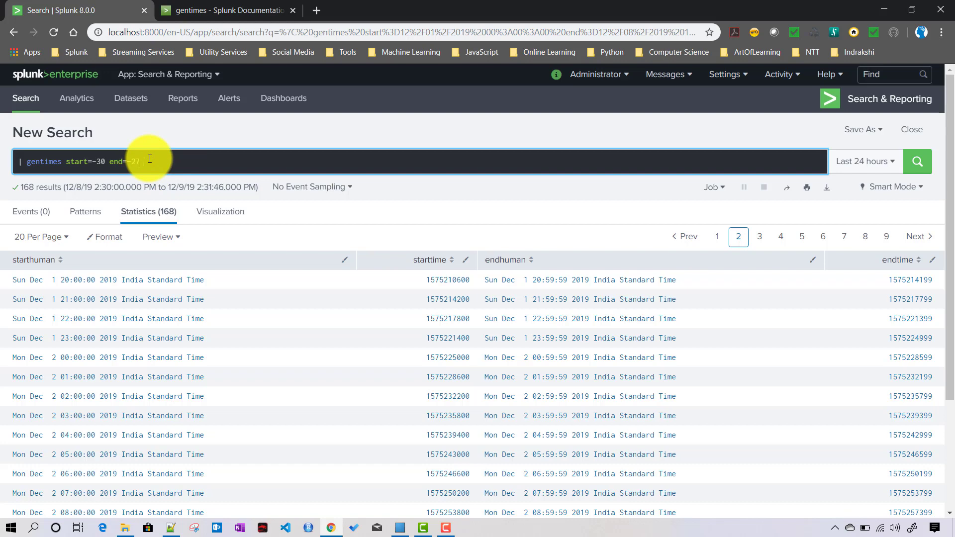
{"action": "key", "text": "Return"}
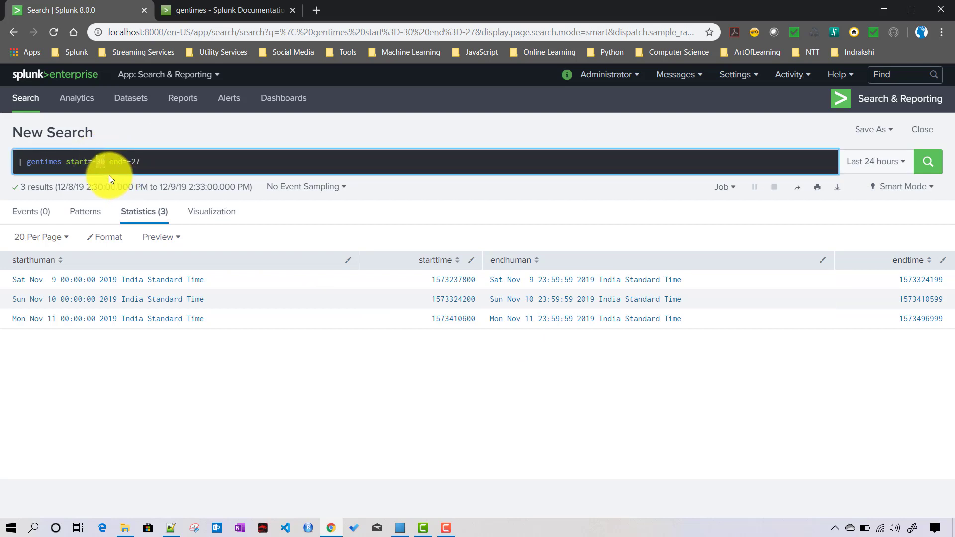
Rerun the gentimes query with the relative start and end values
{"action": "key", "text": "Right"}
{"action": "key", "text": "Right"}
{"action": "key", "text": "Right"}
{"action": "key", "text": "Right"}
{"action": "key", "text": "Right"}
{"action": "key", "text": "Right"}
{"action": "key", "text": "Right"}
{"action": "key", "text": "Right"}
{"action": "key", "text": "Return"}
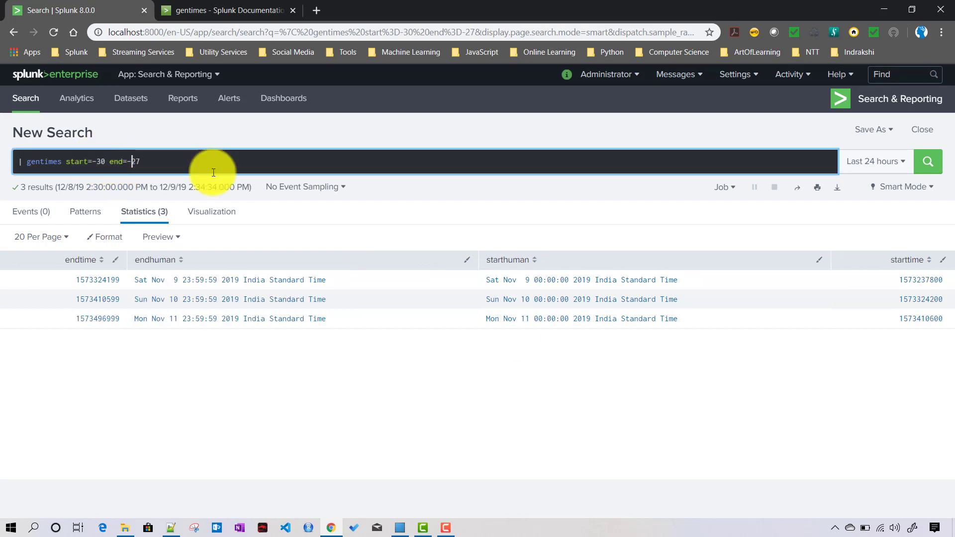
Review the future-dates note and the timestamp format for gentimes in the Splunk documentation
{"action": "left_click", "coordinate": [219, 11]}
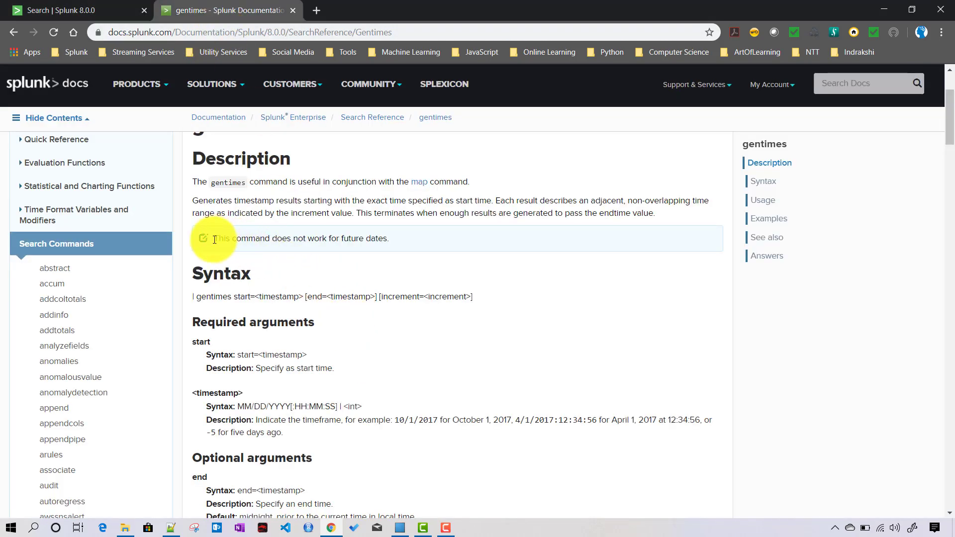
{"action": "left_click_drag", "start_coordinate": [214, 238], "coordinate": [396, 244]}
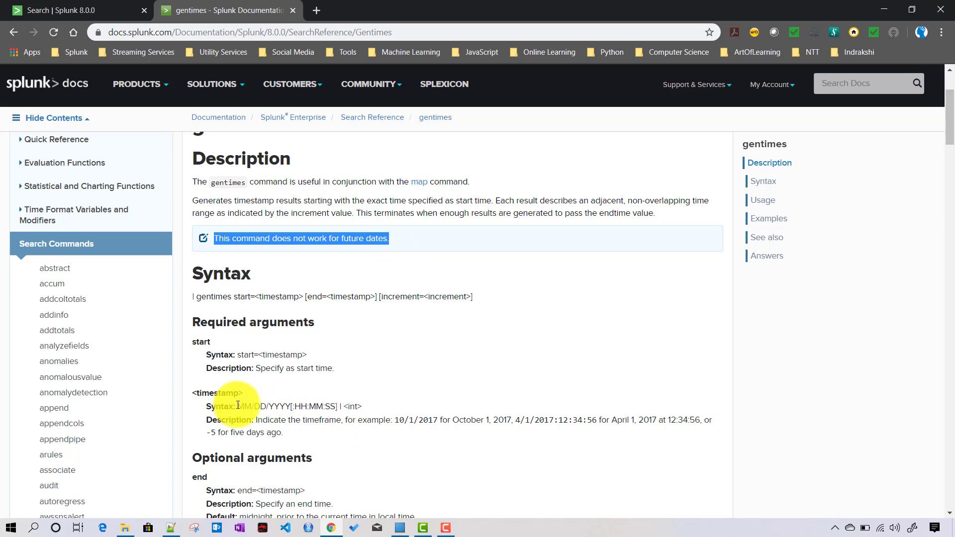
{"action": "left_click_drag", "start_coordinate": [238, 406], "coordinate": [289, 405]}
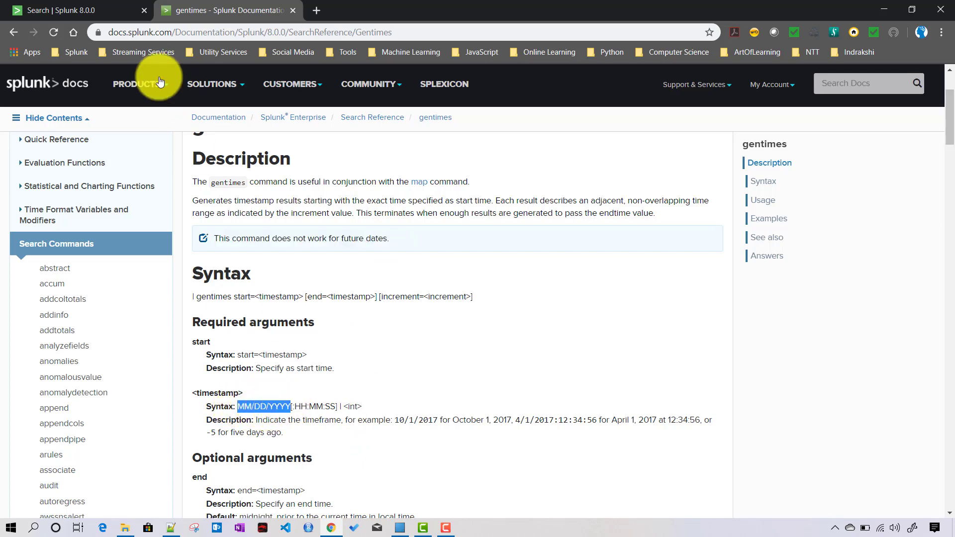
Back in Splunk Search, set the start value of the gentimes query to the date 01/01/2020
{"action": "left_click", "coordinate": [101, 13]}
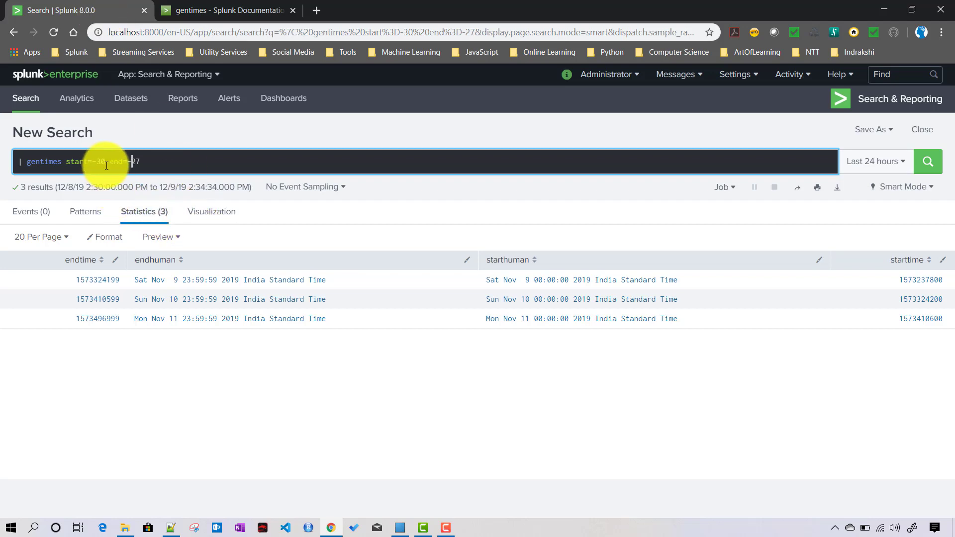
{"action": "left_click_drag", "start_coordinate": [104, 160], "coordinate": [91, 160]}
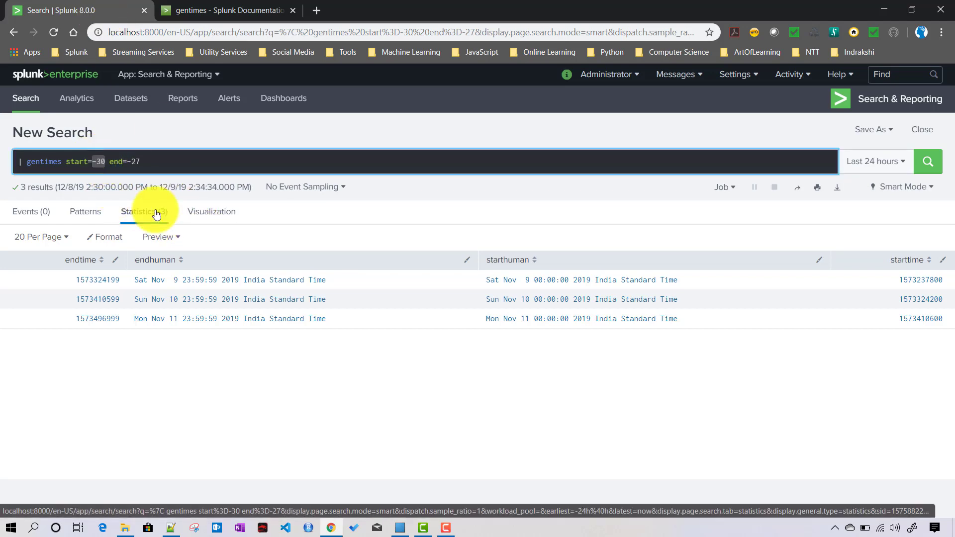
{"action": "type", "text": "01/01/2020"}
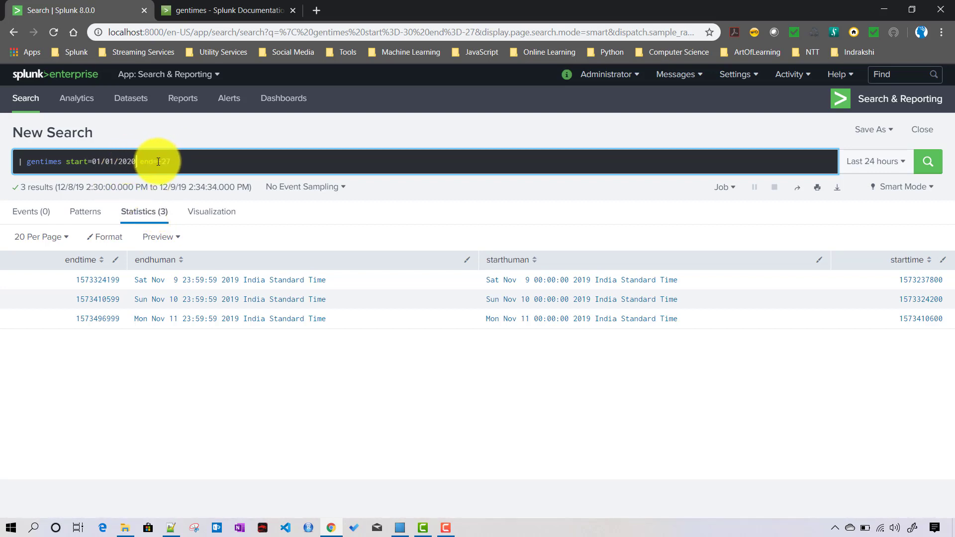
Set the end value of the gentimes query to 01/30/2020 and run the search
{"action": "left_click_drag", "start_coordinate": [158, 162], "coordinate": [183, 167]}
{"action": "type", "text": "0"}
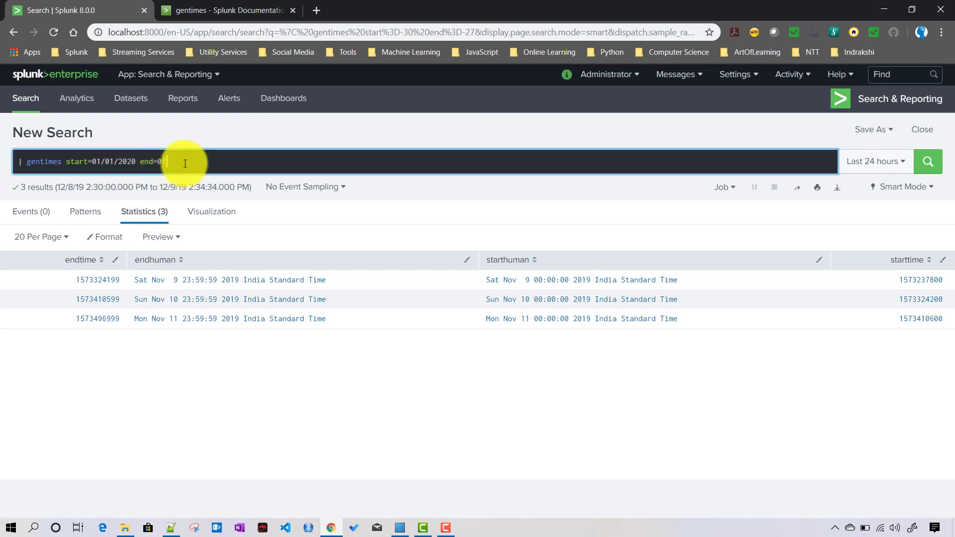
{"action": "type", "text": "1/30/2020"}
{"action": "key", "text": "Return"}
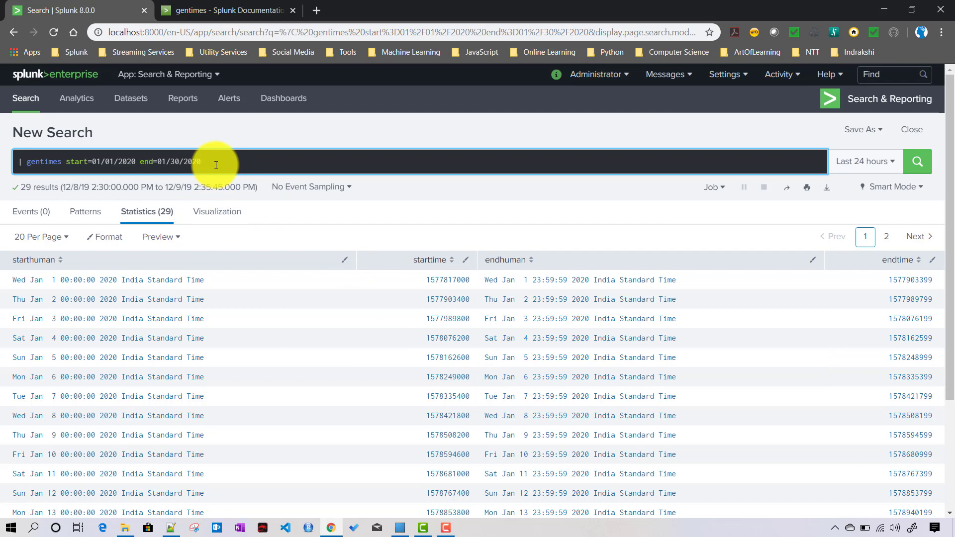
Replace the absolute dates with relative future values, start=3 and end=27, and run the gentimes query
{"action": "left_click_drag", "start_coordinate": [137, 162], "coordinate": [90, 159]}
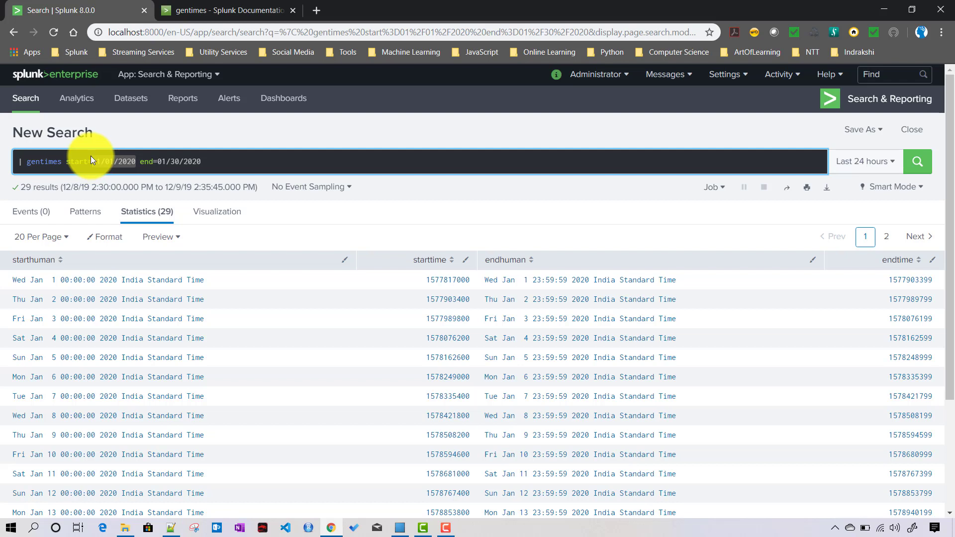
{"action": "type", "text": "3"}
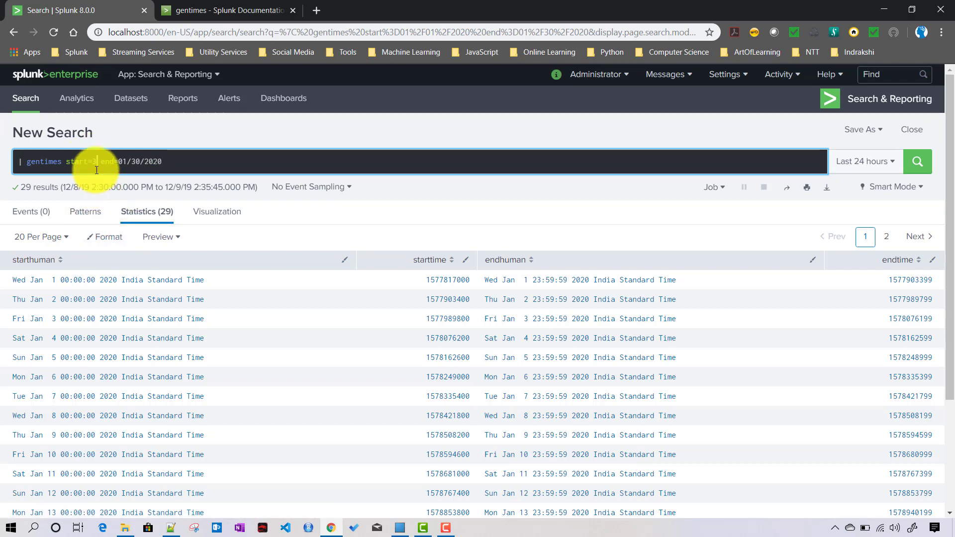
{"action": "left_click_drag", "start_coordinate": [117, 162], "coordinate": [157, 160]}
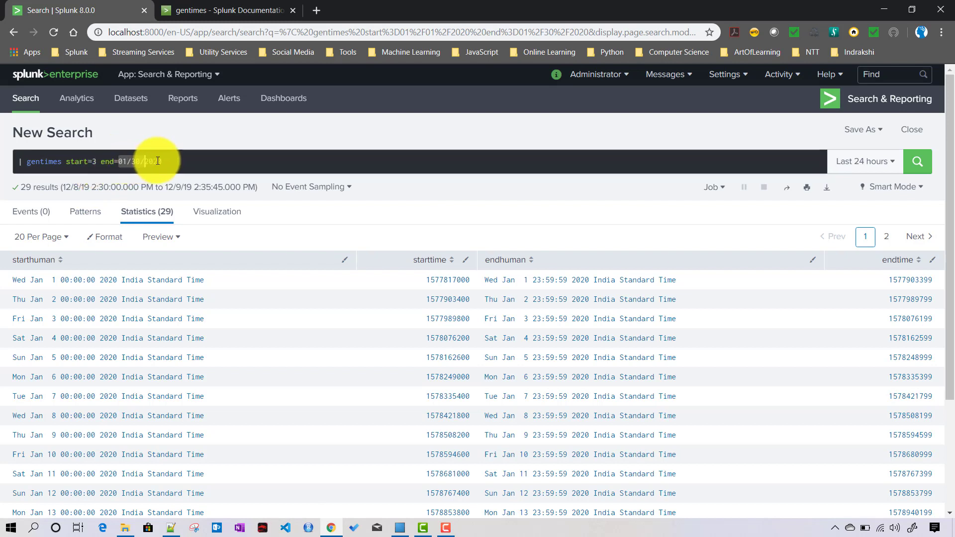
{"action": "type", "text": "2"}
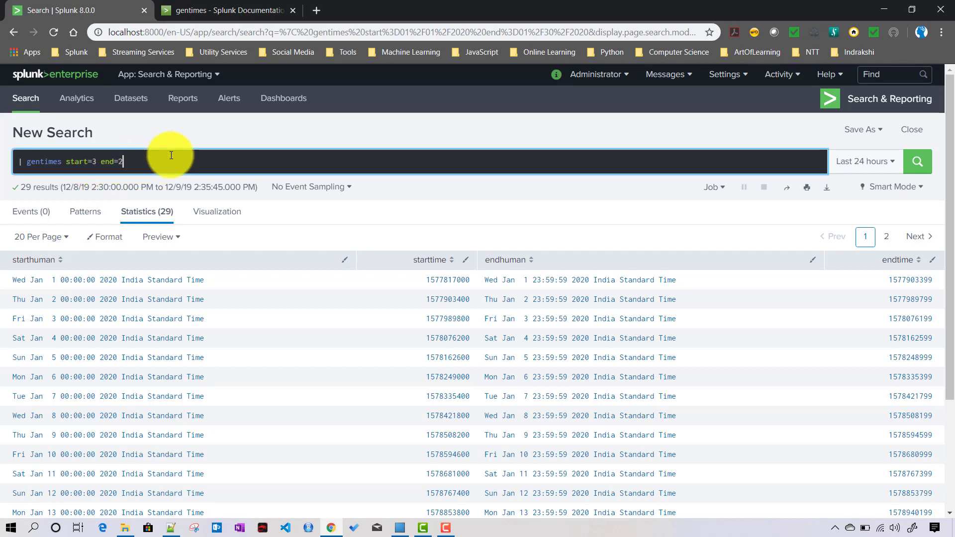
{"action": "key", "text": "Return"}
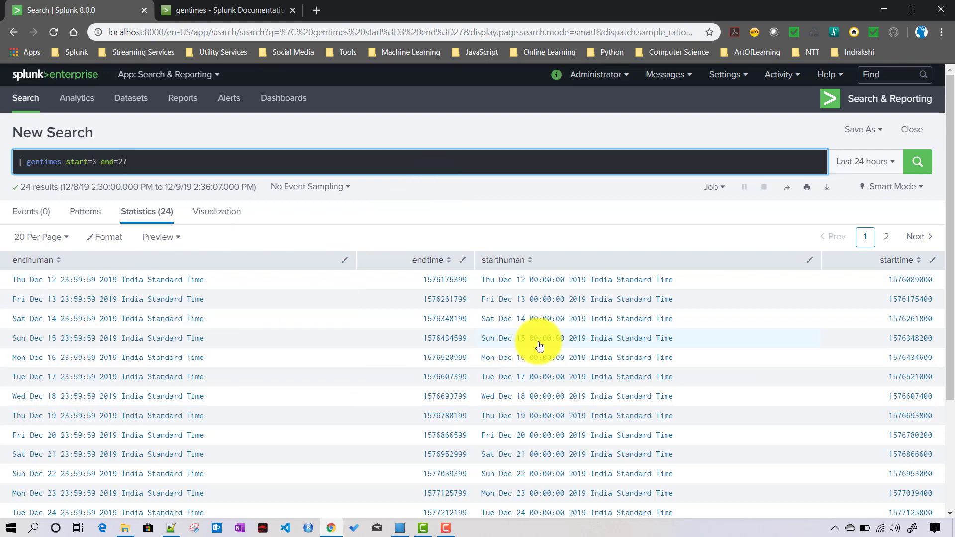
Review the timestamp, end and increment arguments of gentimes in the Splunk documentation
{"action": "left_click", "coordinate": [210, 12]}
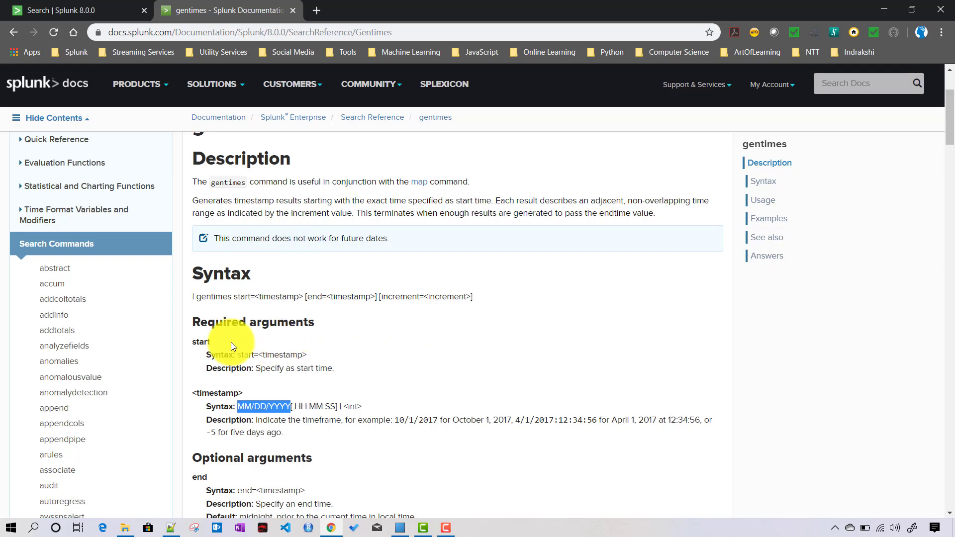
{"action": "scroll", "coordinate": [386, 435], "scroll_direction": "down", "scroll_amount": 1}
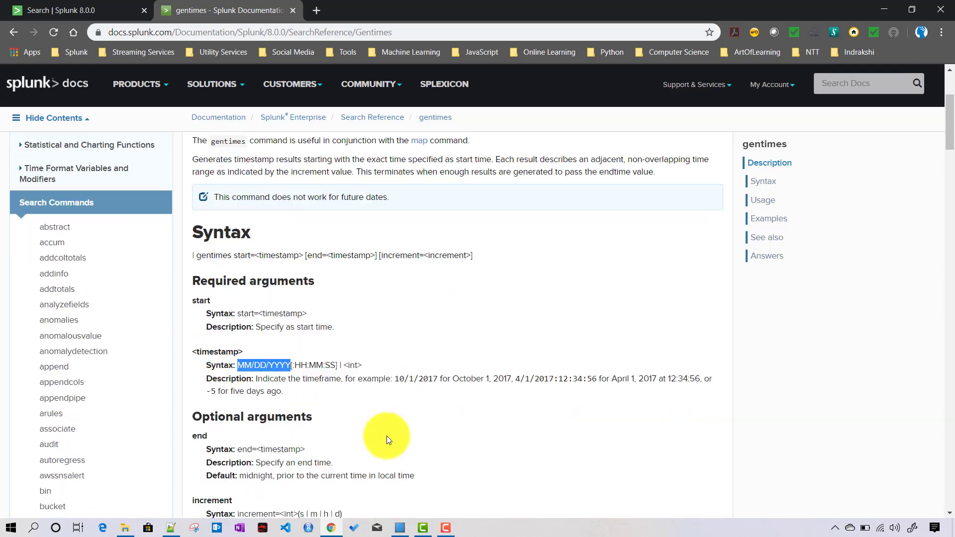
{"action": "scroll", "coordinate": [386, 435], "scroll_direction": "down", "scroll_amount": 2}
{"action": "double_click", "coordinate": [215, 269]}
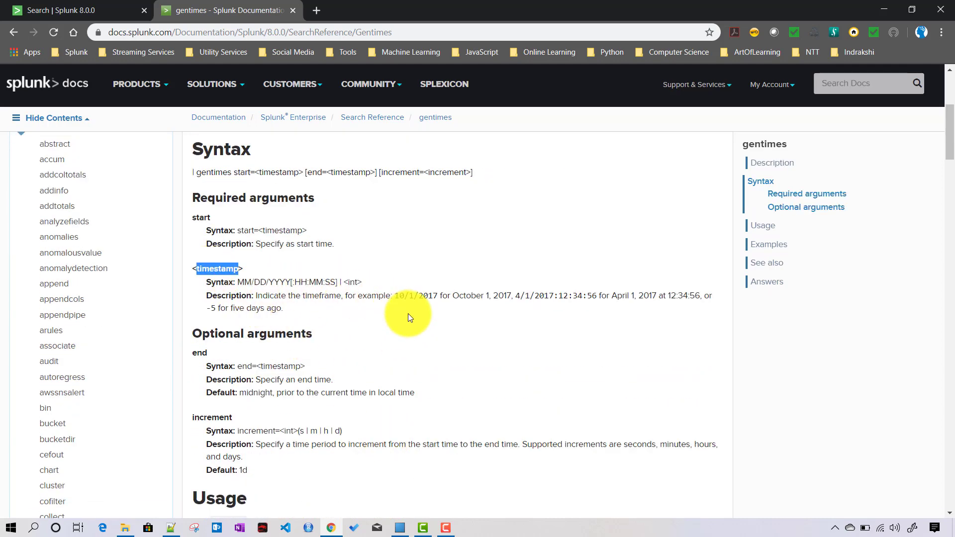
{"action": "double_click", "coordinate": [198, 354]}
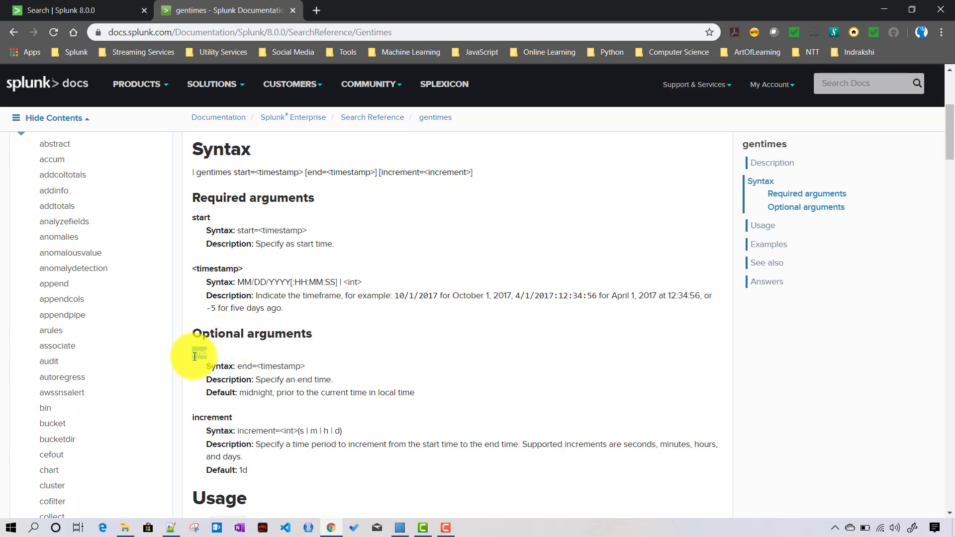
{"action": "double_click", "coordinate": [214, 419]}
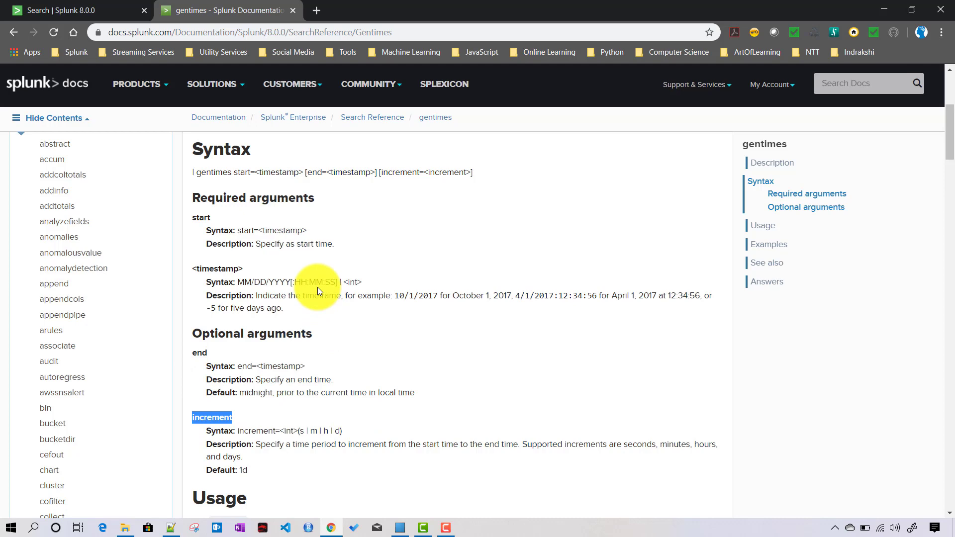
Back in Splunk Search, replace the whole gentimes query with "| makeresults"
{"action": "left_click", "coordinate": [83, 10]}
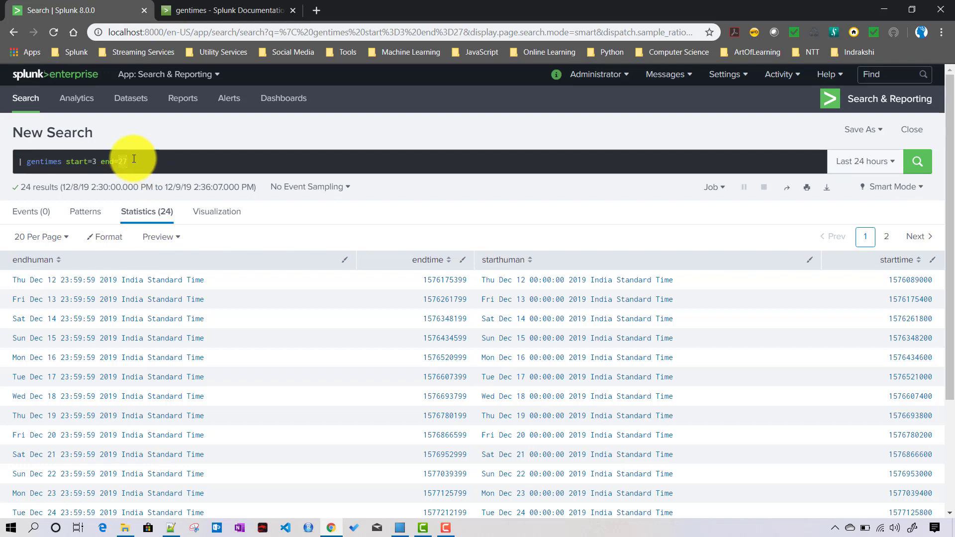
{"action": "triple_click", "coordinate": [134, 159]}
{"action": "type", "text": "|"}
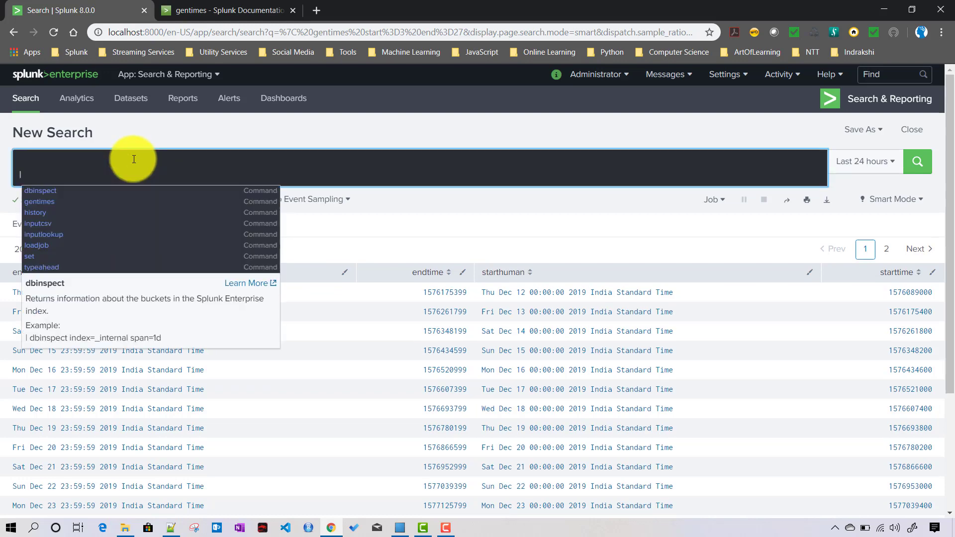
{"action": "key", "text": "BackSpace"}
{"action": "key", "text": "BackSpace"}
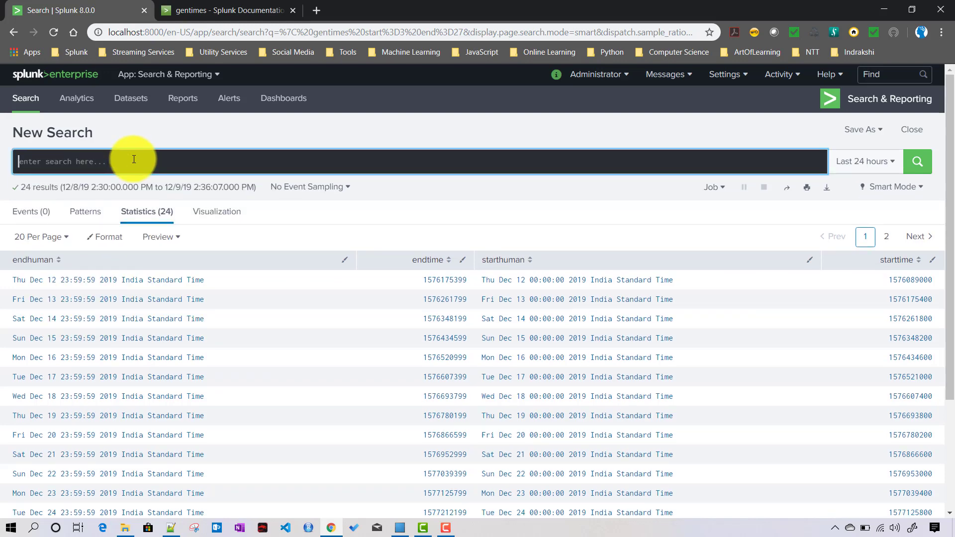
{"action": "type", "text": "| make"}
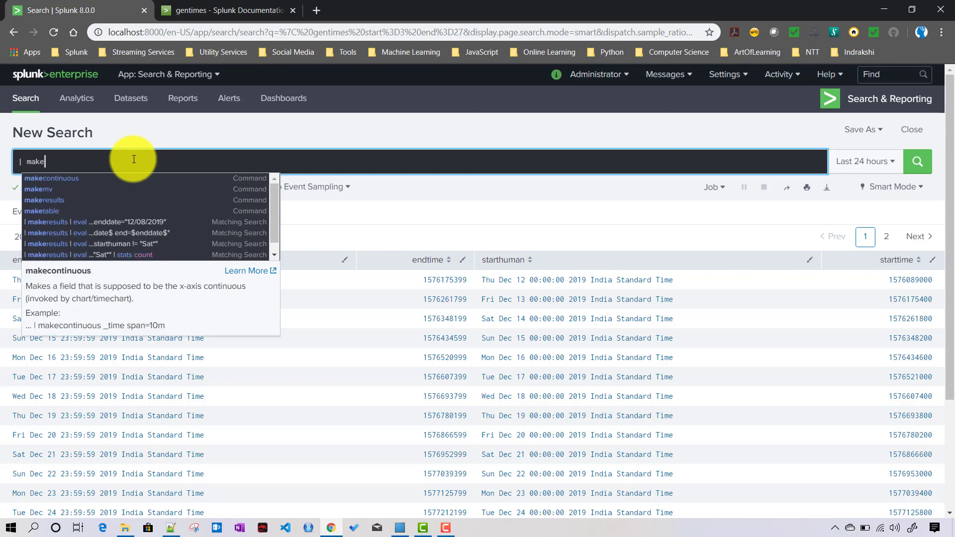
{"action": "key", "text": "Down"}
{"action": "key", "text": "Down"}
{"action": "key", "text": "Down"}
{"action": "key", "text": "Return"}
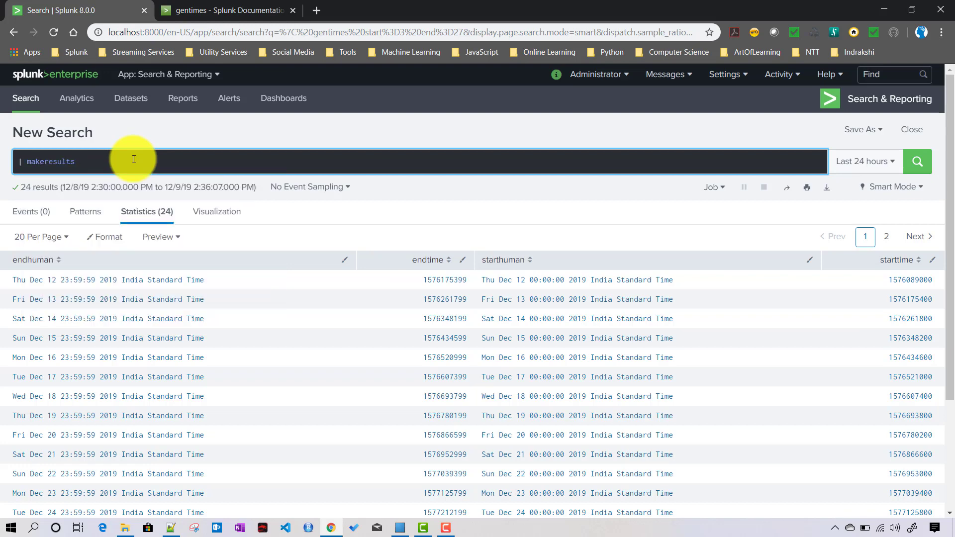
Add the line | eval startdate="12/01/2019", enddate="12/08/2019" below makeresults
{"action": "key", "text": "shift+Return"}
{"action": "type", "text": "| eva"}
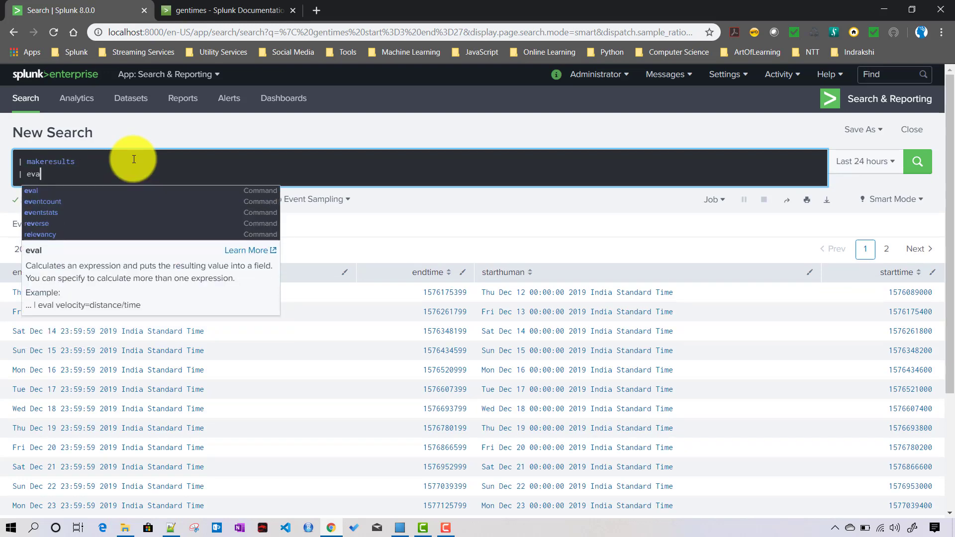
{"action": "type", "text": "l s"}
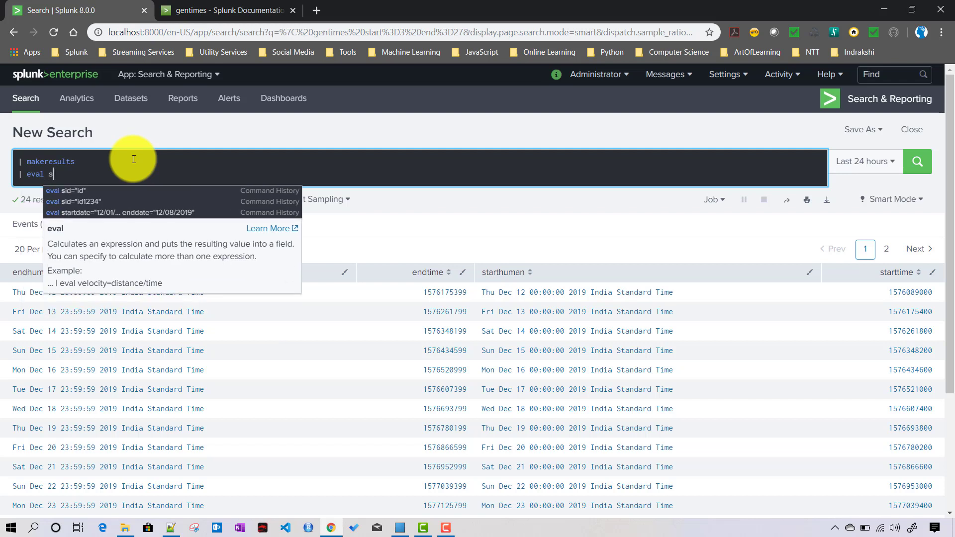
{"action": "key", "text": "Down"}
{"action": "key", "text": "Down"}
{"action": "key", "text": "Down"}
{"action": "key", "text": "Return"}
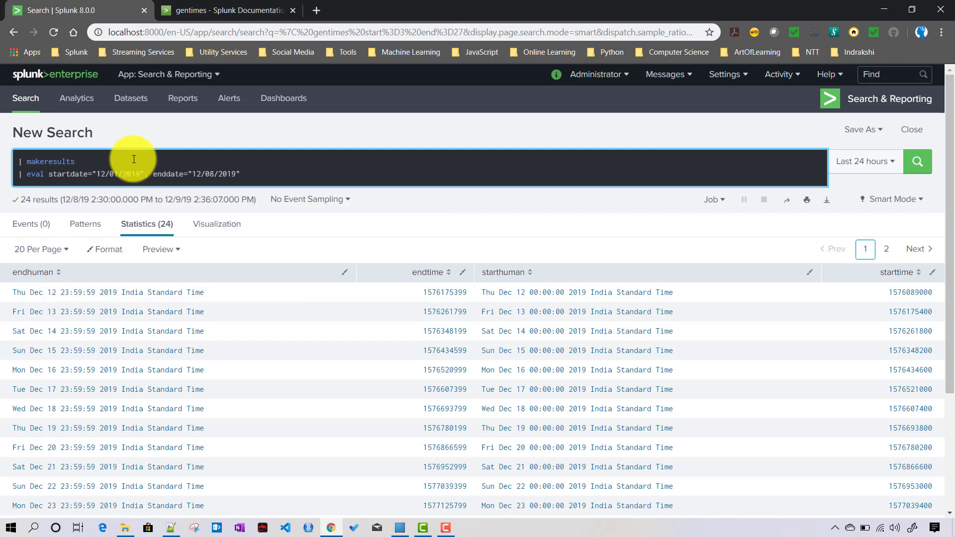
Begin a third query line with a pipe below the eval command
{"action": "left_click_drag", "start_coordinate": [96, 174], "coordinate": [237, 171]}
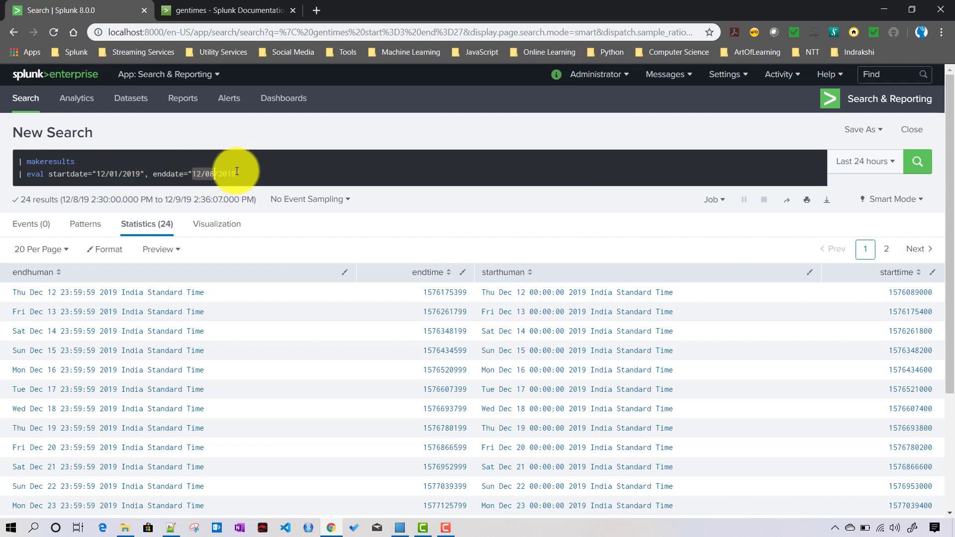
{"action": "left_click", "coordinate": [253, 175]}
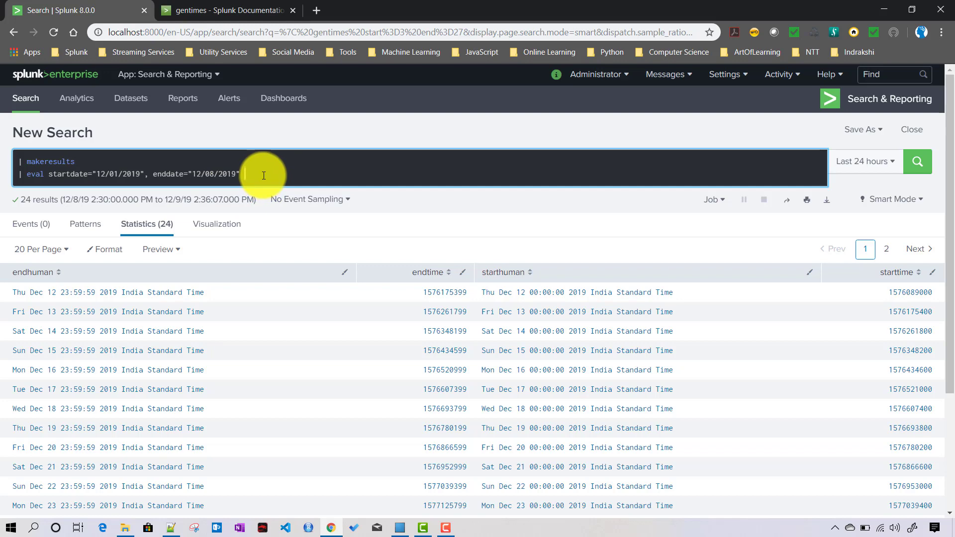
{"action": "key", "text": "shift+Return"}
{"action": "type", "text": "|"}
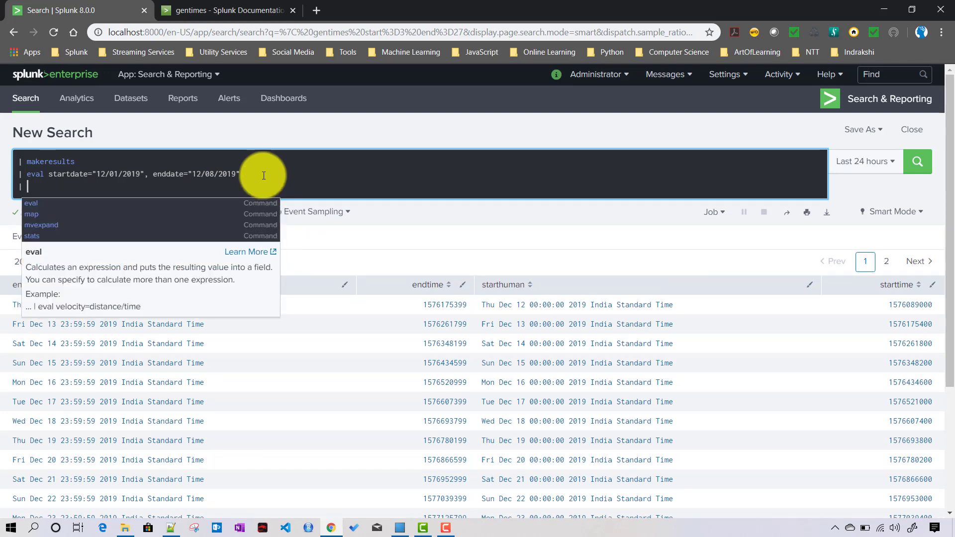
{"action": "key", "text": "BackSpace"}
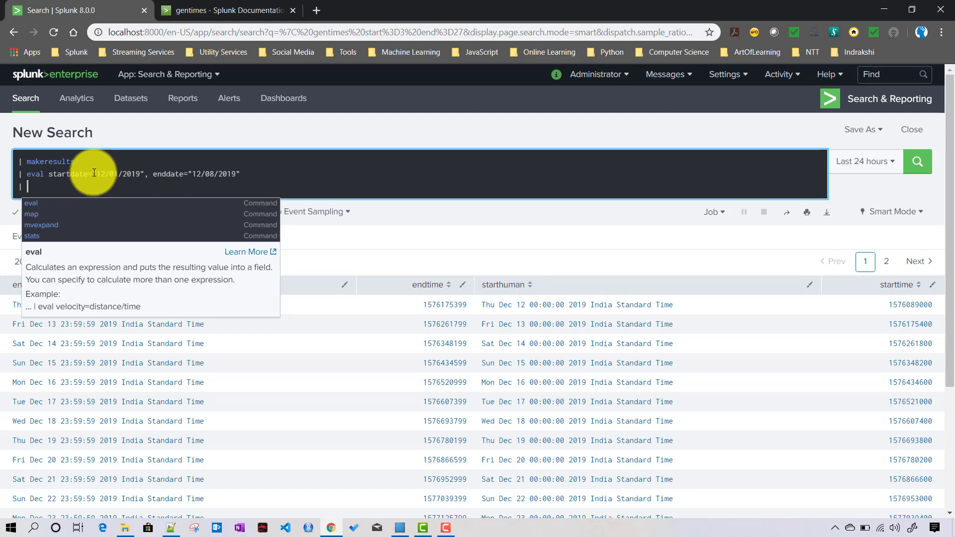
Check the Usage section of the gentimes documentation for where the command belongs in a search
{"action": "left_click", "coordinate": [202, 16]}
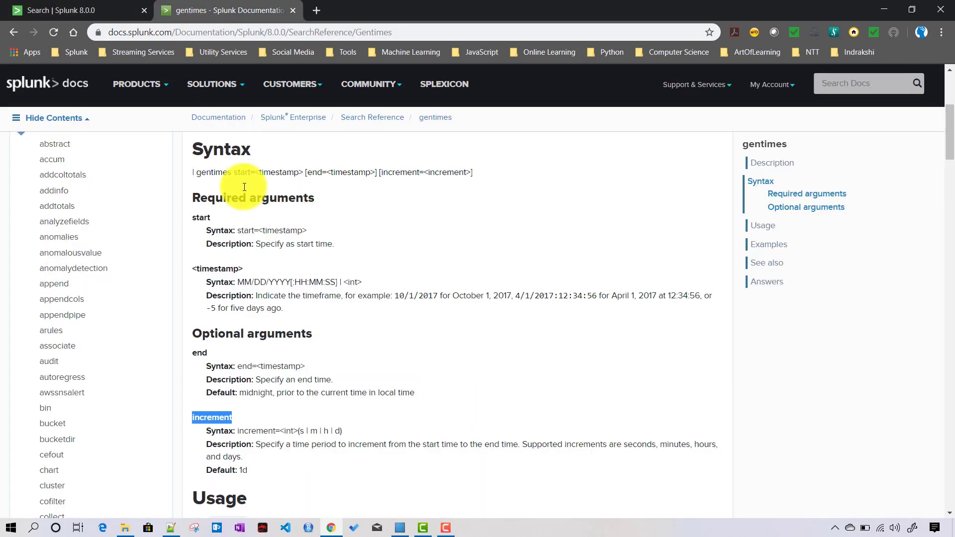
{"action": "scroll", "coordinate": [368, 318], "scroll_direction": "up", "scroll_amount": 5}
{"action": "scroll", "coordinate": [378, 323], "scroll_direction": "down", "scroll_amount": 12}
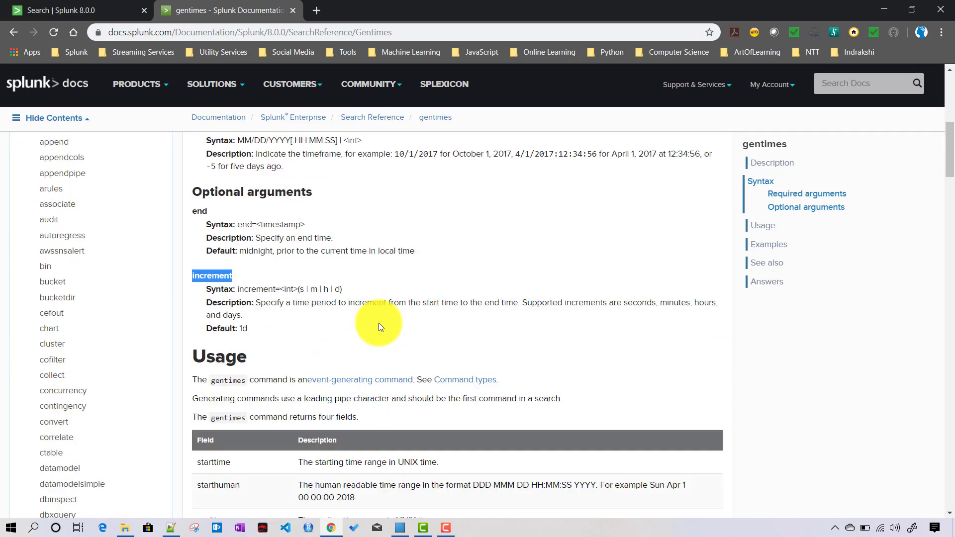
{"action": "scroll", "coordinate": [381, 325], "scroll_direction": "up", "scroll_amount": 1}
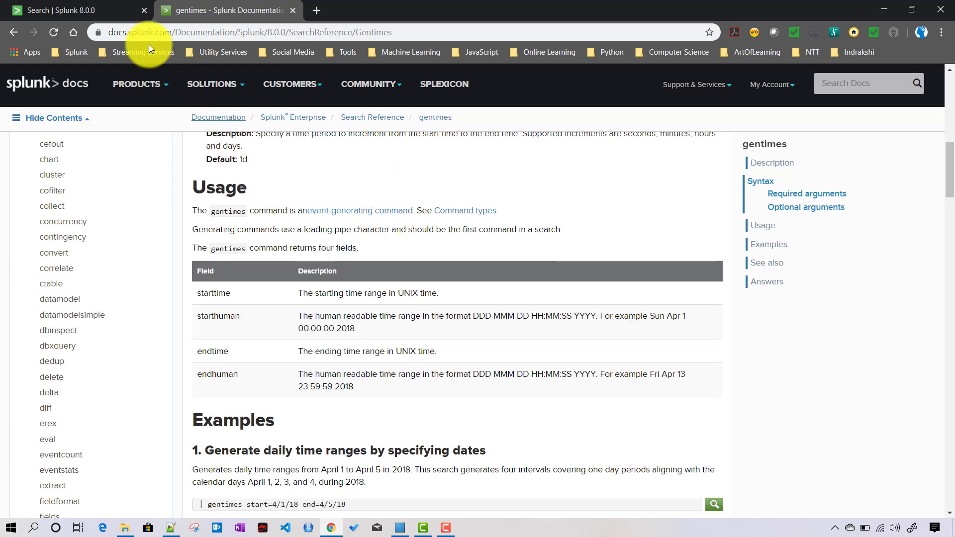
Back in Splunk Search, add a gentimes command with a start argument on the third query line
{"action": "left_click", "coordinate": [100, 11]}
{"action": "left_click", "coordinate": [55, 188]}
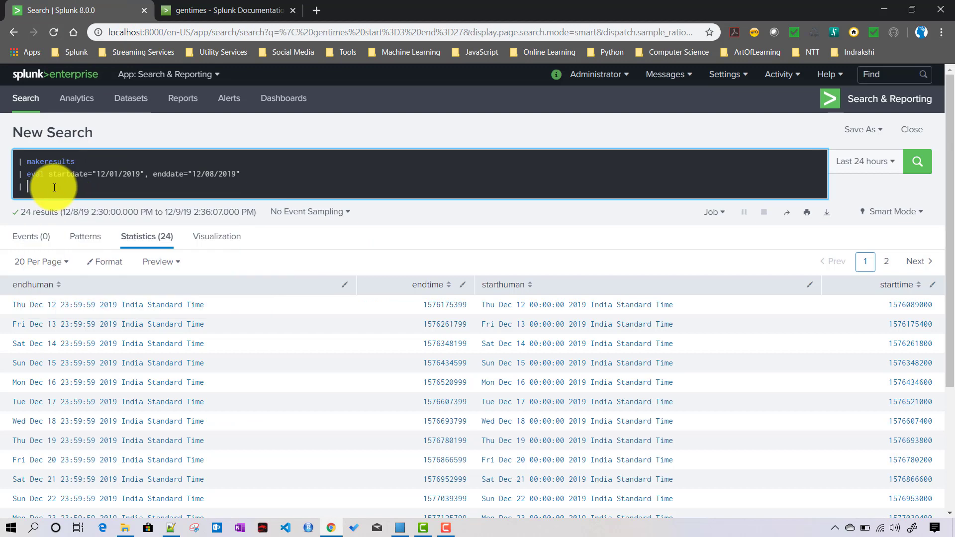
{"action": "type", "text": "gentime"}
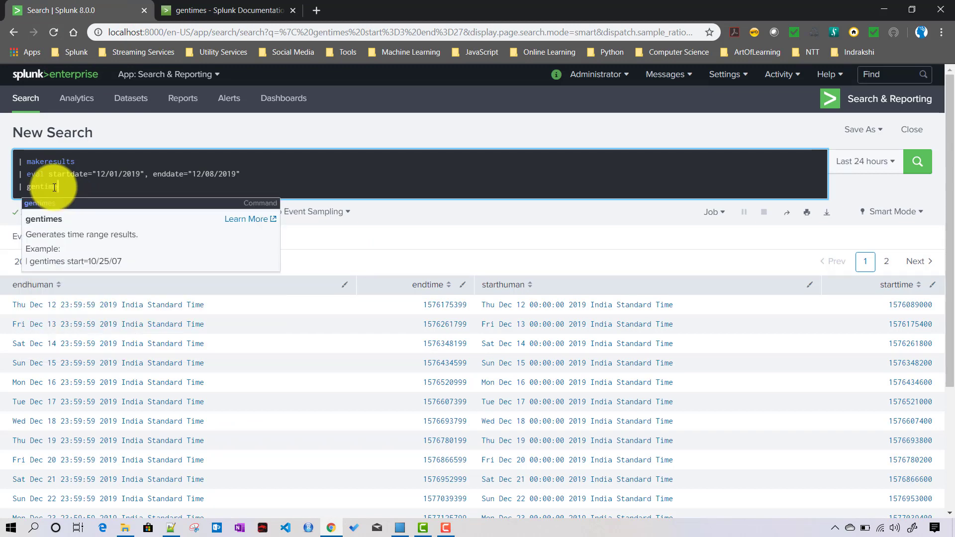
{"action": "type", "text": "s start"}
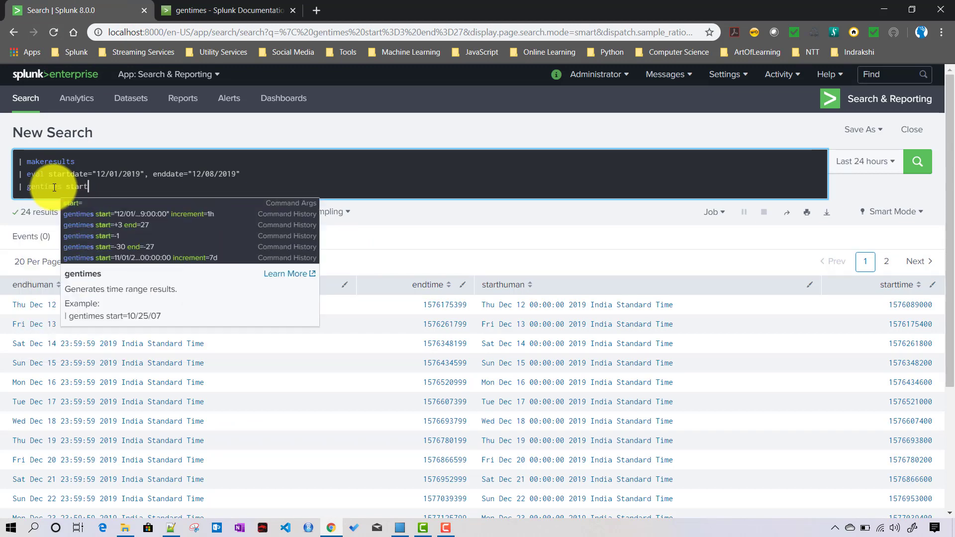
{"action": "key", "text": "Left"}
{"action": "key", "text": "Left"}
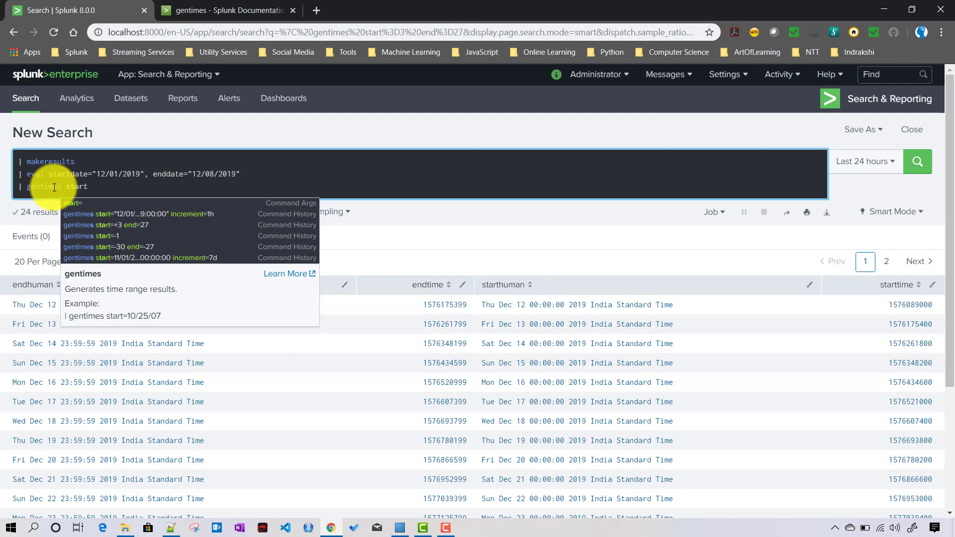
{"action": "type", "text": "="}
Try to run gentimes with its start value taken from the startdate field
{"action": "left_click", "coordinate": [62, 178]}
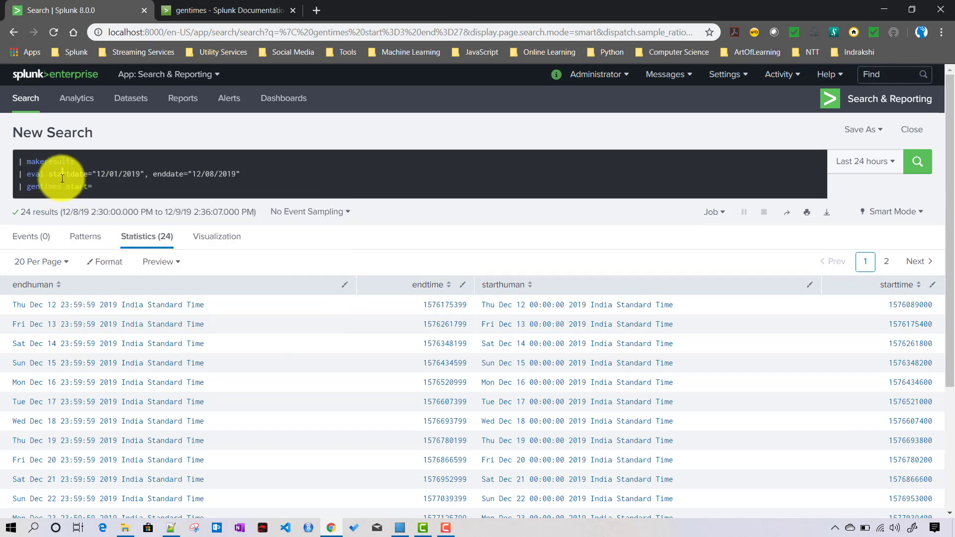
{"action": "double_click", "coordinate": [67, 174]}
{"action": "key", "text": "ctrl+c"}
{"action": "left_click", "coordinate": [107, 187]}
{"action": "key", "text": "ctrl+v"}
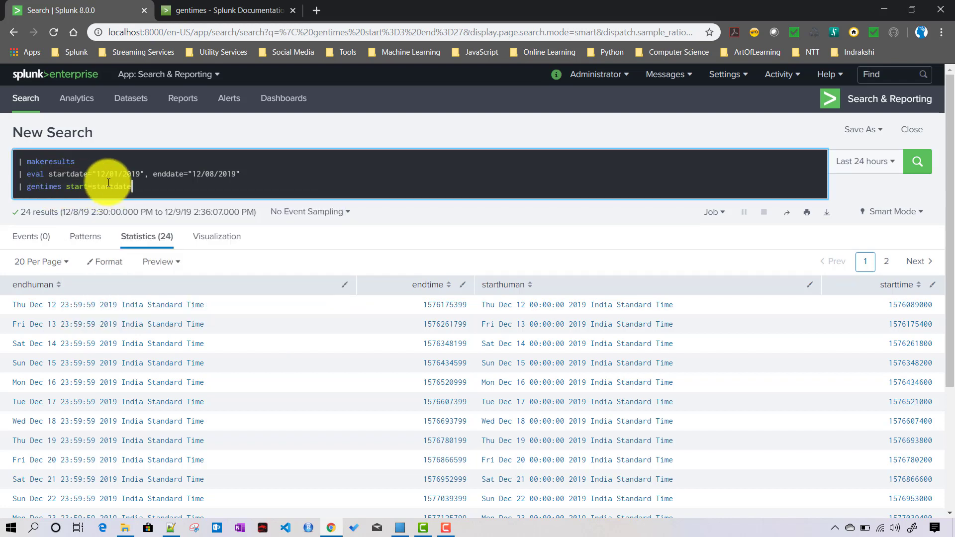
{"action": "key", "text": "Return"}
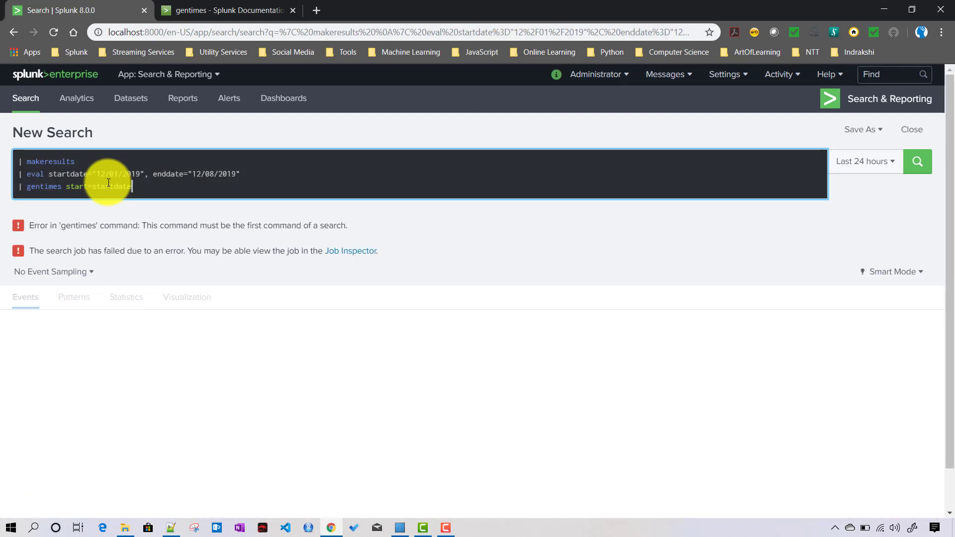
Remove the gentimes line from the query and run only the makeresults and eval commands
{"action": "left_click_drag", "start_coordinate": [132, 187], "coordinate": [24, 191]}
{"action": "type", "text": "map"}
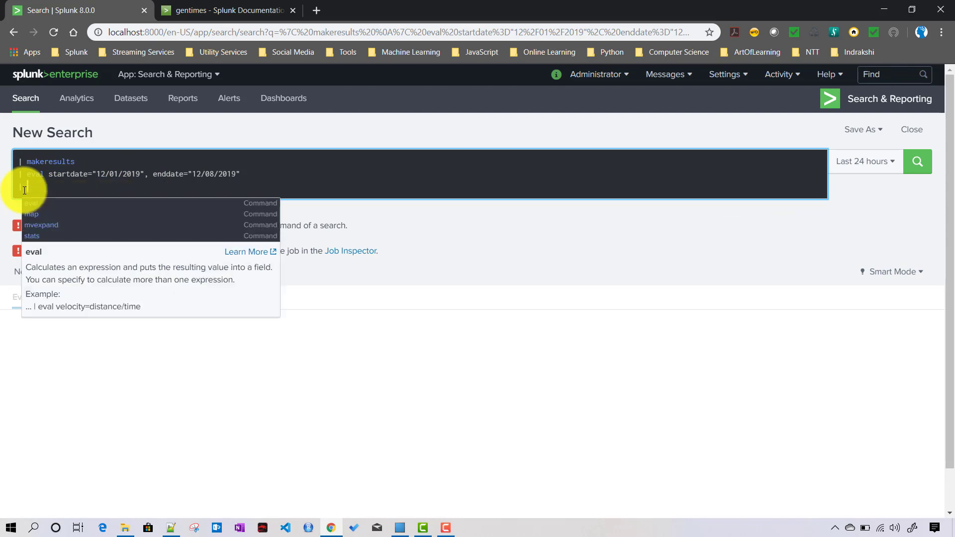
{"action": "key", "text": "BackSpace"}
{"action": "key", "text": "BackSpace"}
{"action": "key", "text": "BackSpace"}
{"action": "key", "text": "BackSpace"}
{"action": "key", "text": "BackSpace"}
{"action": "key", "text": "BackSpace"}
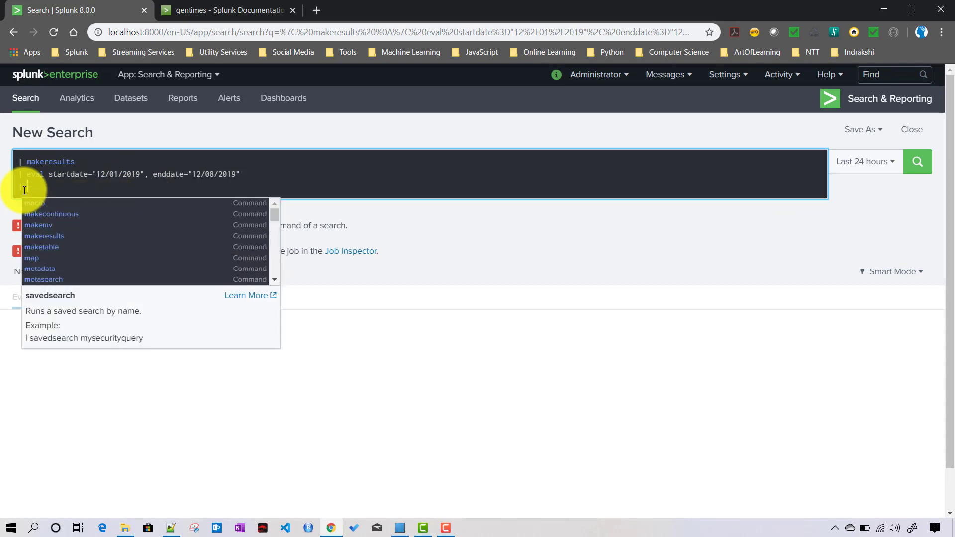
{"action": "key", "text": "Return"}
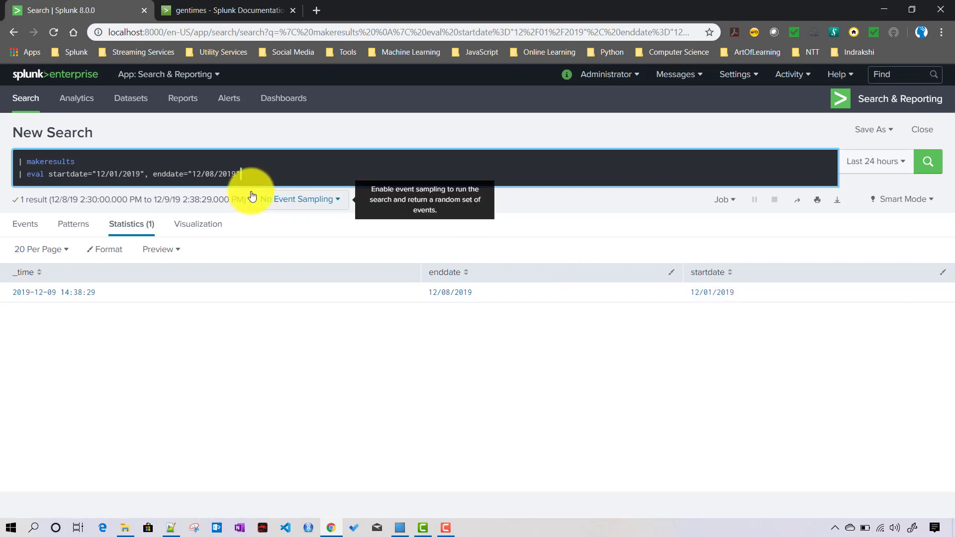
Add a third query line with a map command whose quoted search begins with |gentimes start=
{"action": "key", "text": "shift+Return"}
{"action": "type", "text": "| map "}
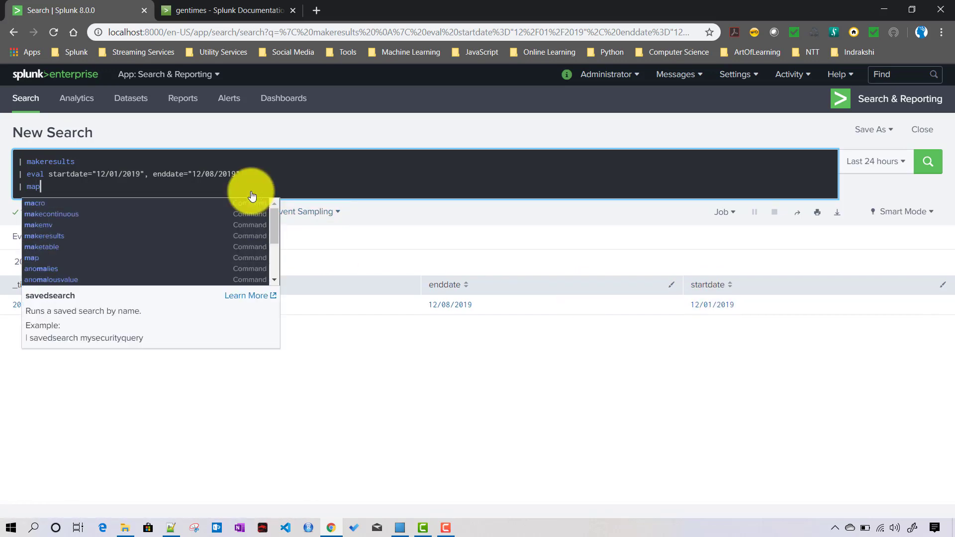
{"action": "type", "text": "se"}
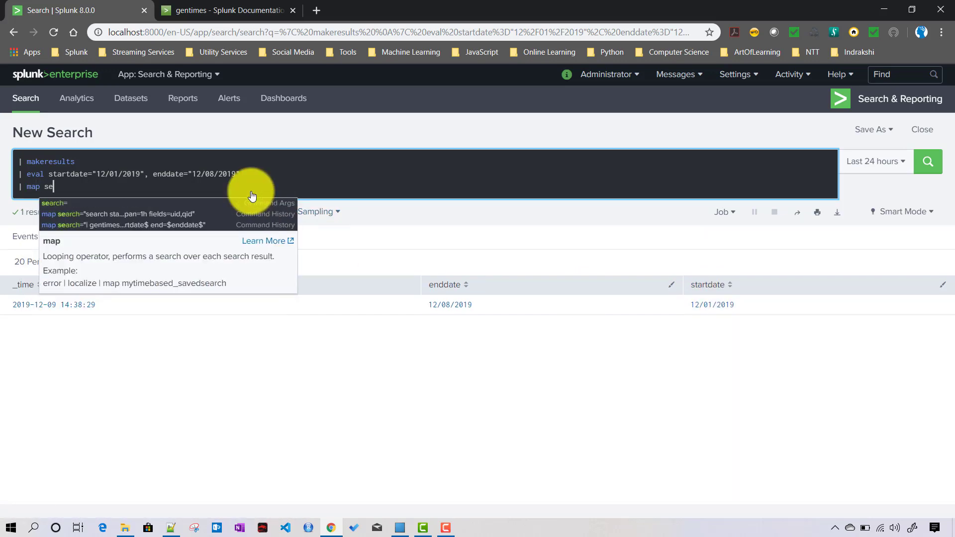
{"action": "type", "text": "arch=\""}
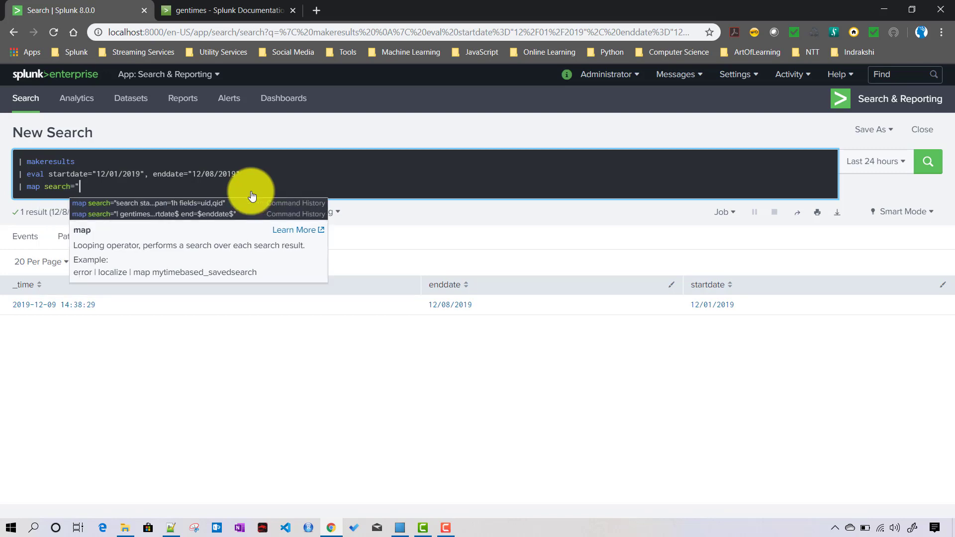
{"action": "type", "text": "\"|"}
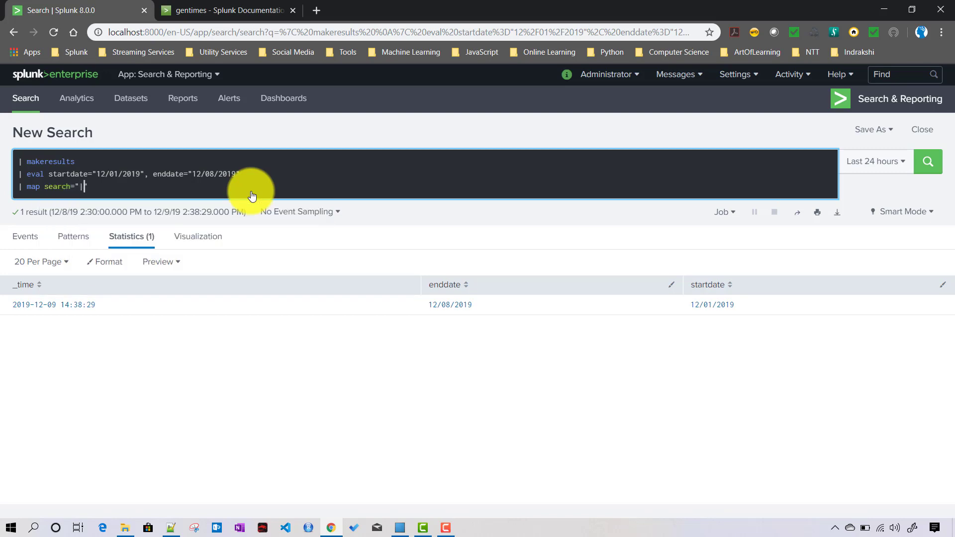
{"action": "type", "text": "gentime"}
{"action": "type", "text": "s"}
{"action": "type", "text": "|"}
{"action": "key", "text": "BackSpace"}
{"action": "type", "text": "start="}
Give the gentimes start argument inside map the field token $startdate$
{"action": "double_click", "coordinate": [59, 178]}
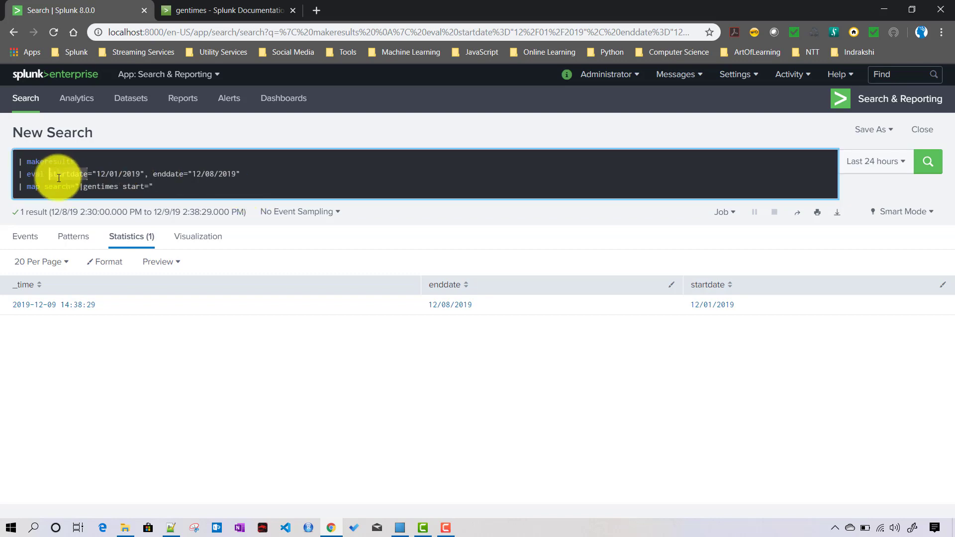
{"action": "left_click", "coordinate": [150, 186]}
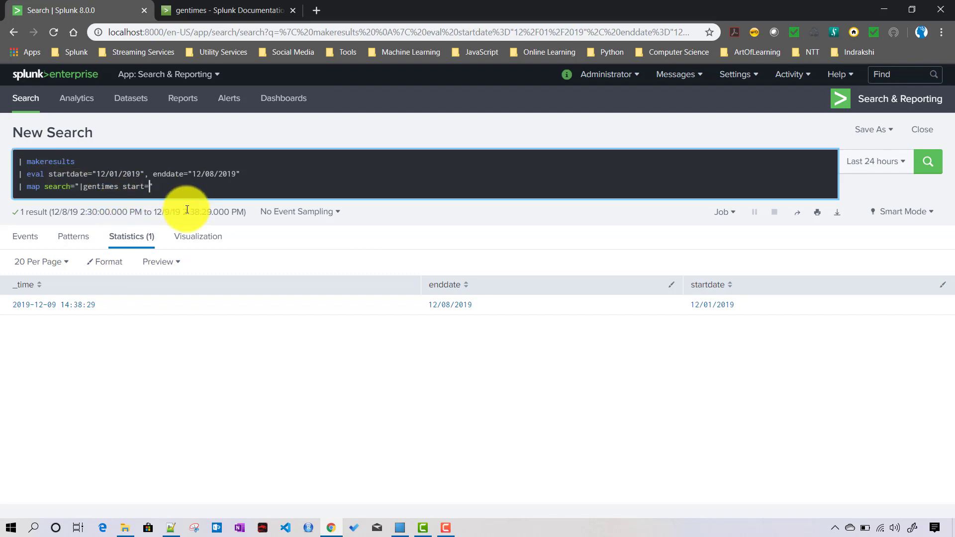
{"action": "type", "text": "$$"}
{"action": "key", "text": "ctrl+v"}
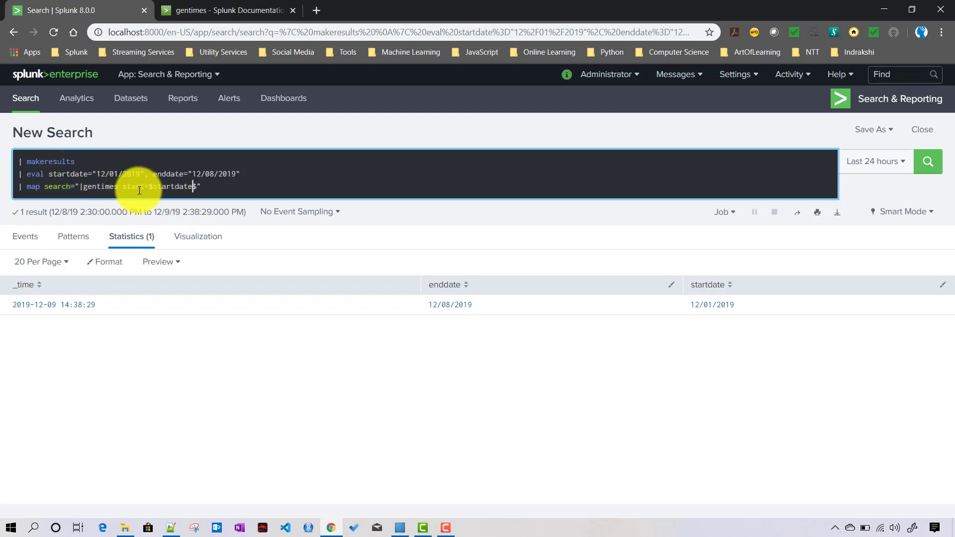
Add end=$enddate$ to the gentimes search inside map and run the query
{"action": "key", "text": "Right"}
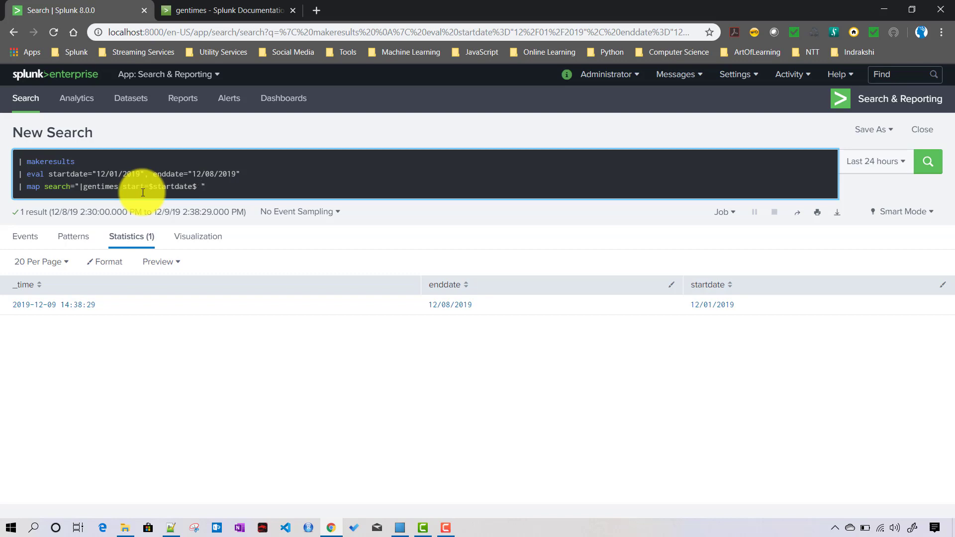
{"action": "type", "text": "end=$$"}
{"action": "double_click", "coordinate": [167, 174]}
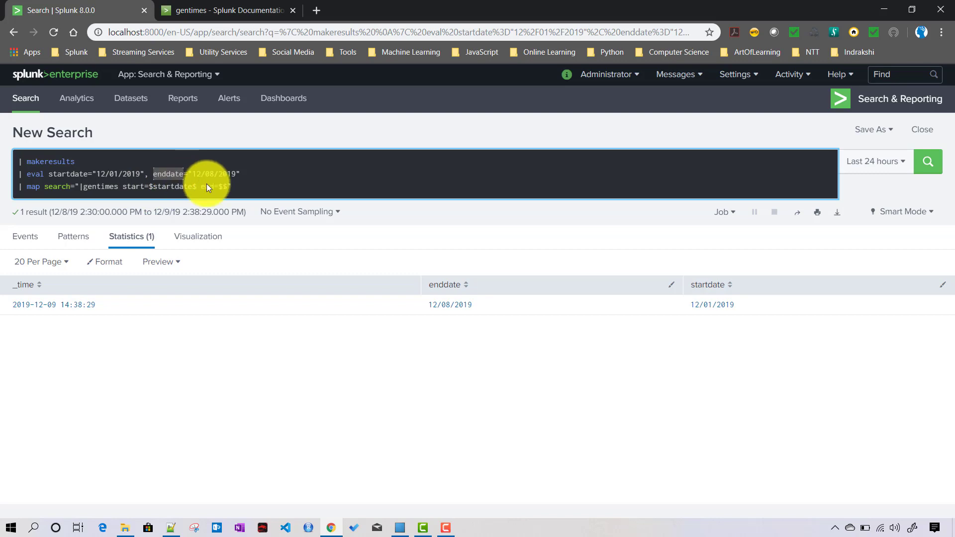
{"action": "left_click", "coordinate": [223, 187]}
{"action": "key", "text": "ctrl+v"}
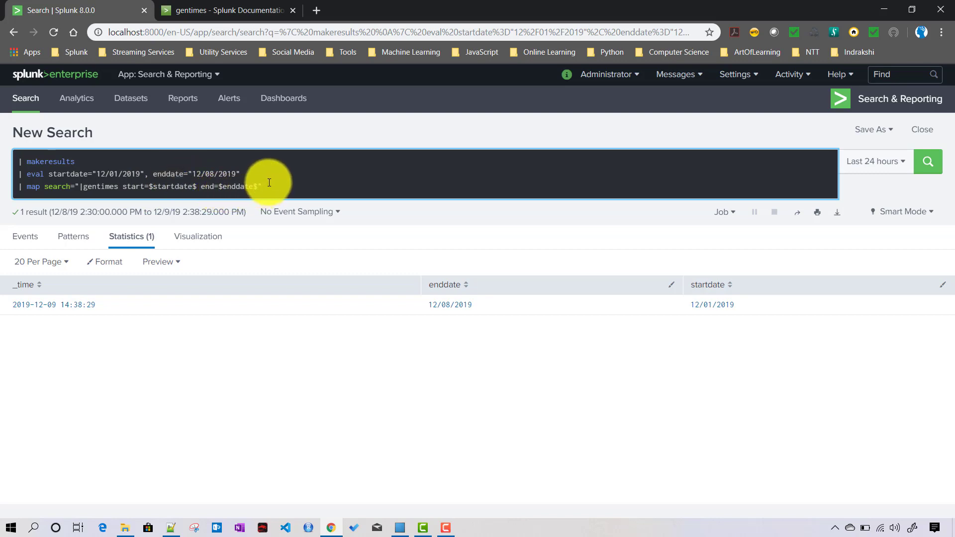
{"action": "left_click", "coordinate": [298, 189]}
{"action": "key", "text": "Return"}
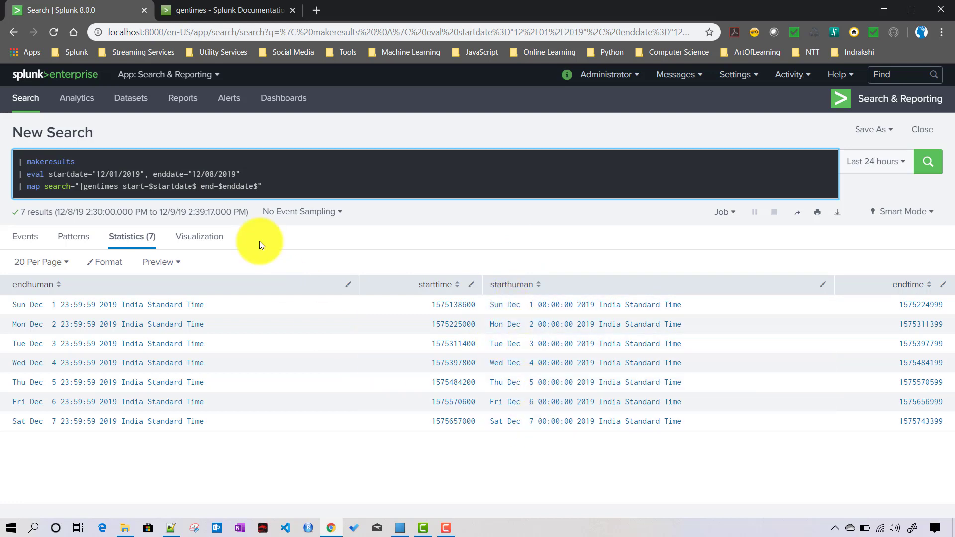
Add a search line below map that excludes Sundays with starthuman != "Sun*"
{"action": "left_click", "coordinate": [274, 187]}
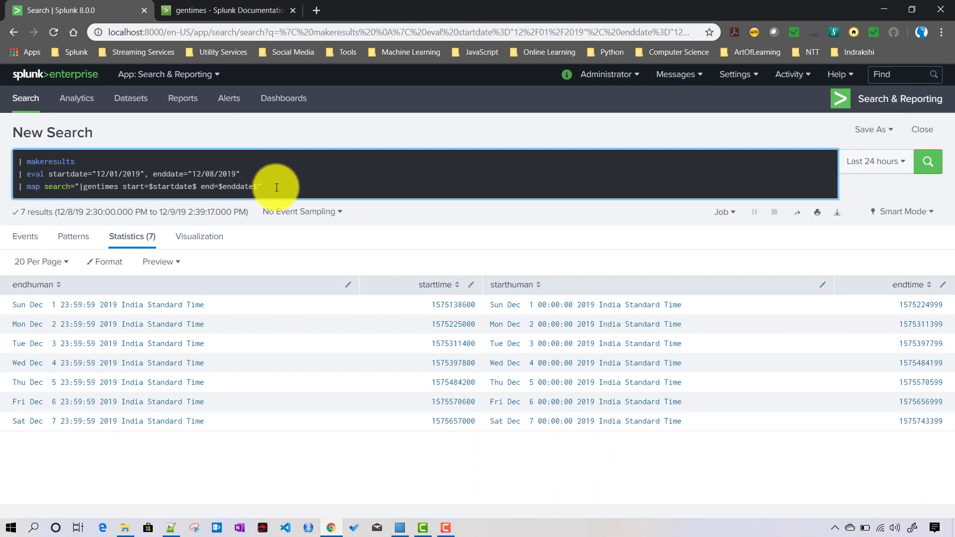
{"action": "key", "text": "shift+Return"}
{"action": "type", "text": "| "}
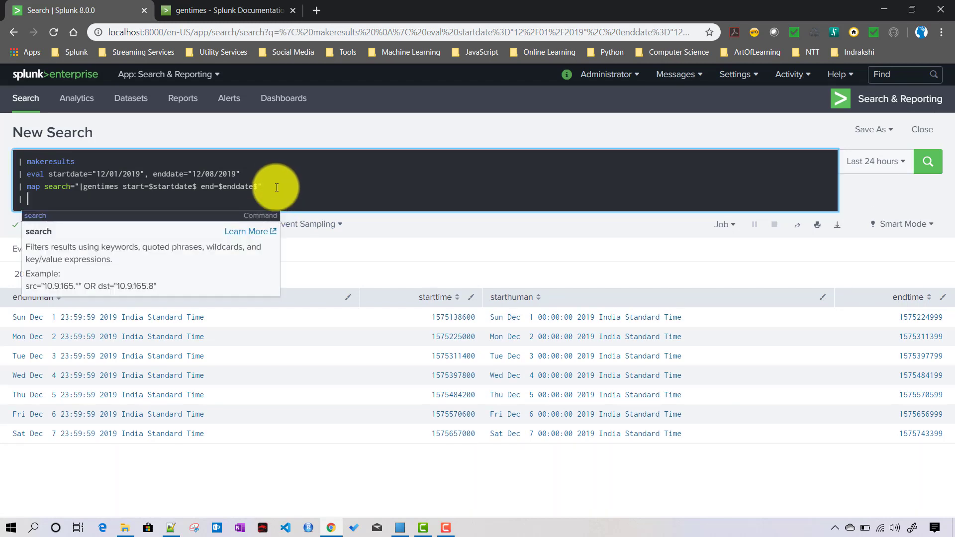
{"action": "type", "text": "search"}
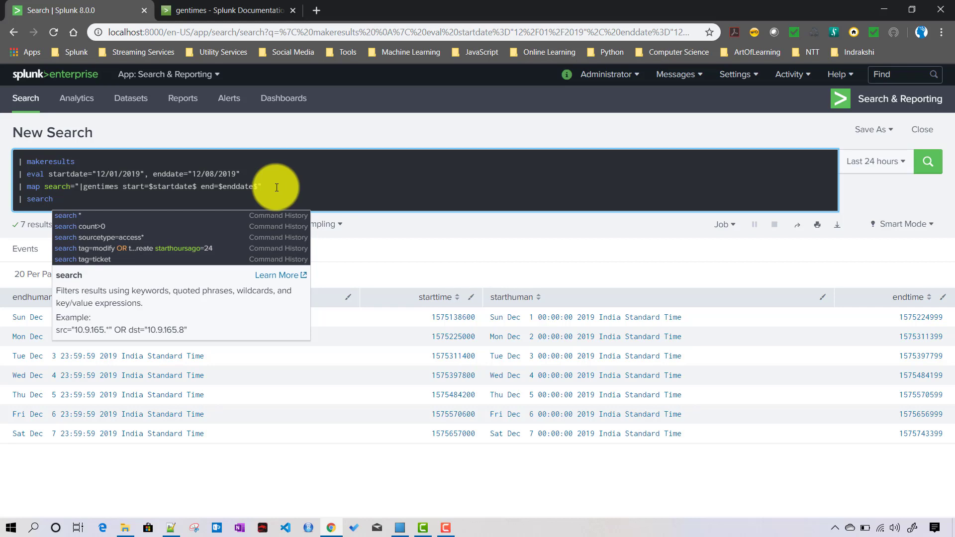
{"action": "type", "text": " start"}
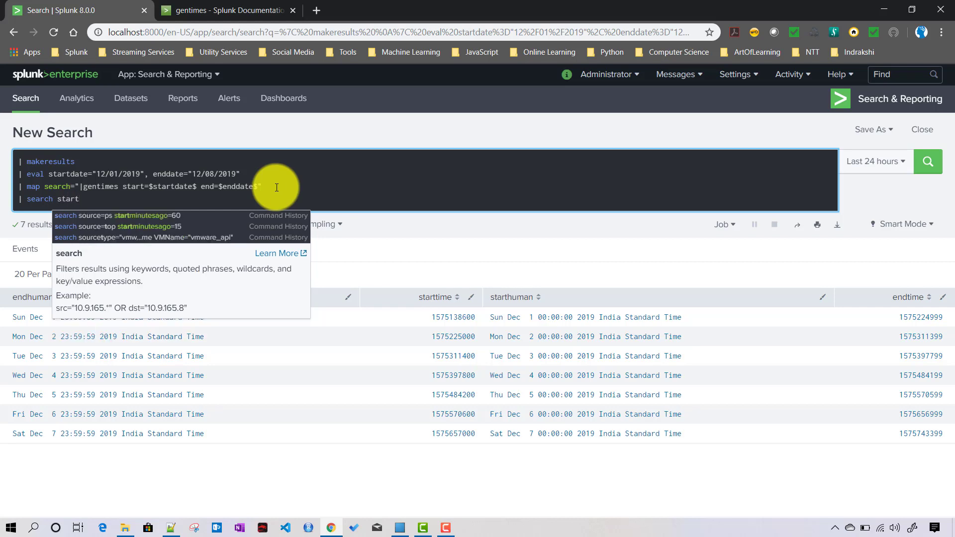
{"action": "type", "text": "human"}
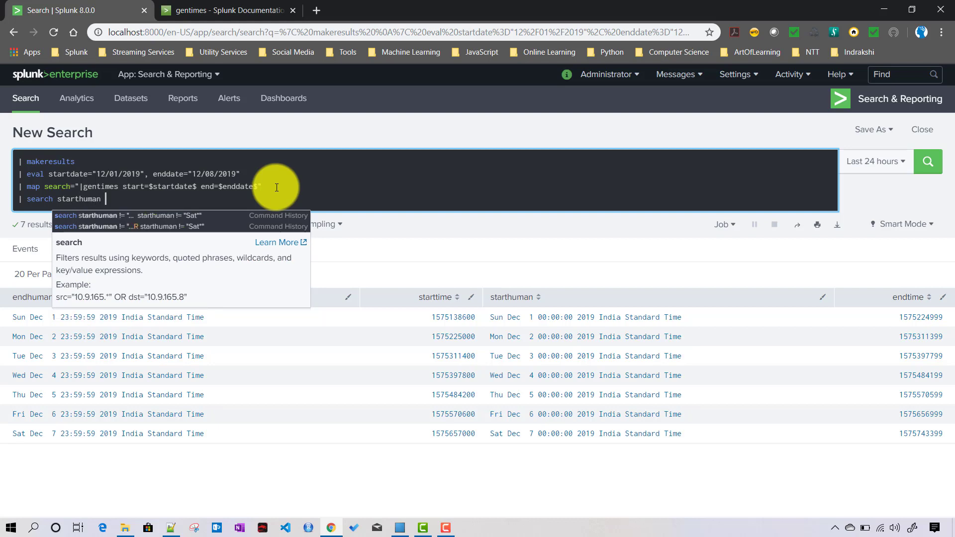
{"action": "type", "text": " !="}
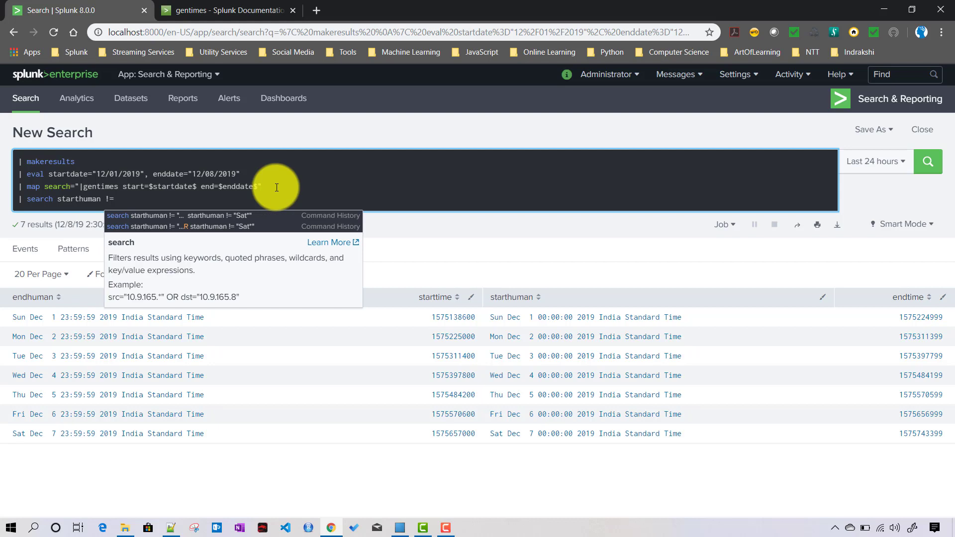
{"action": "type", "text": "\"\""}
{"action": "key", "text": "Left"}
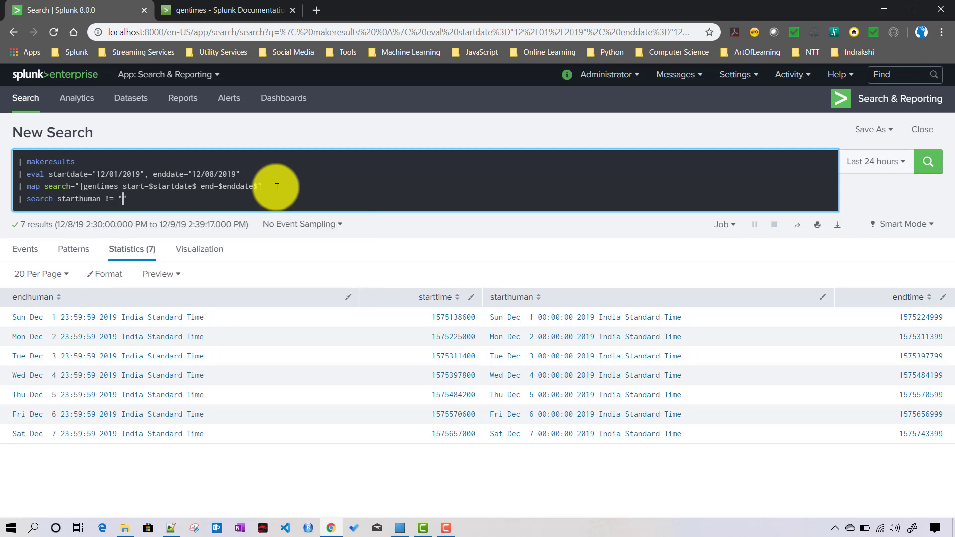
{"action": "type", "text": "Sun*"}
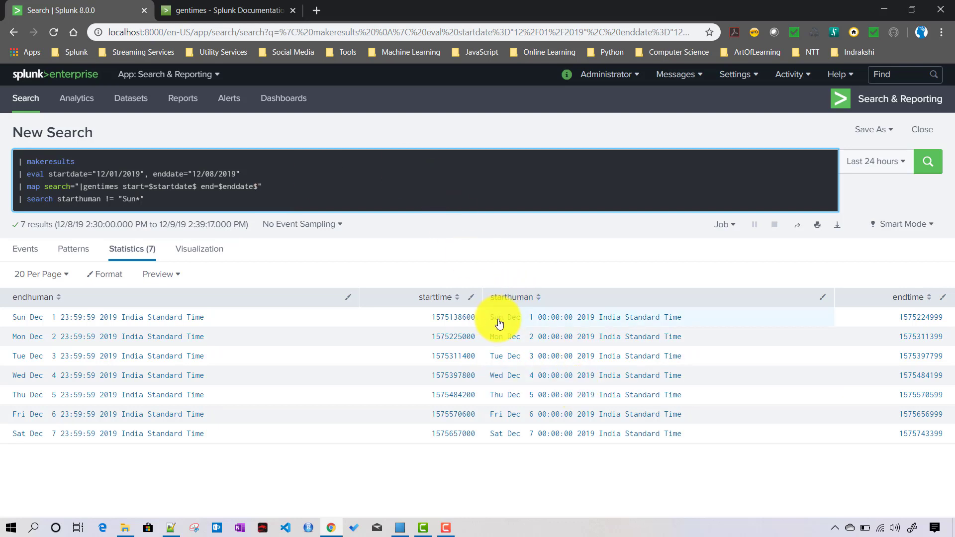
Add the condition starthuman != "Sat*" to the search line to exclude Saturdays too, and run the query
{"action": "key", "text": "End"}
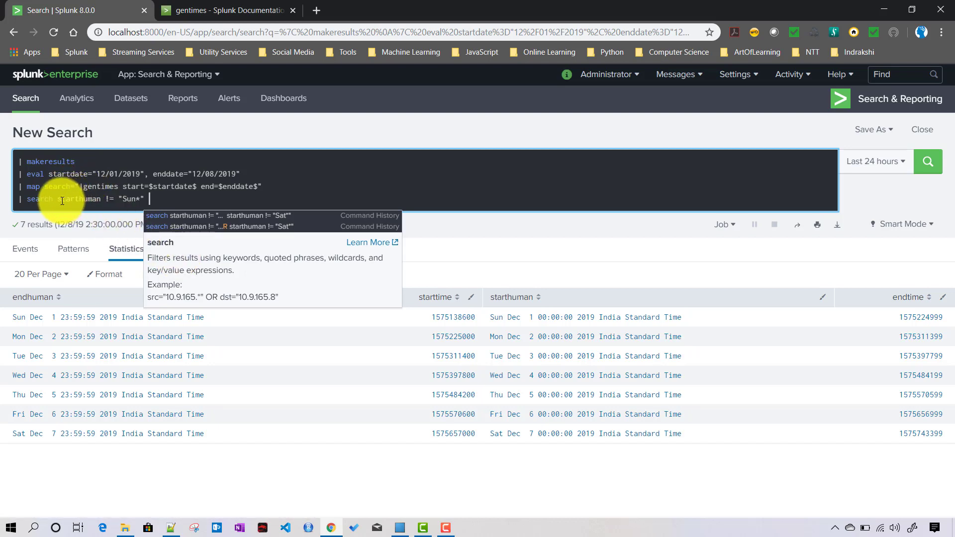
{"action": "left_click_drag", "start_coordinate": [58, 198], "coordinate": [181, 202]}
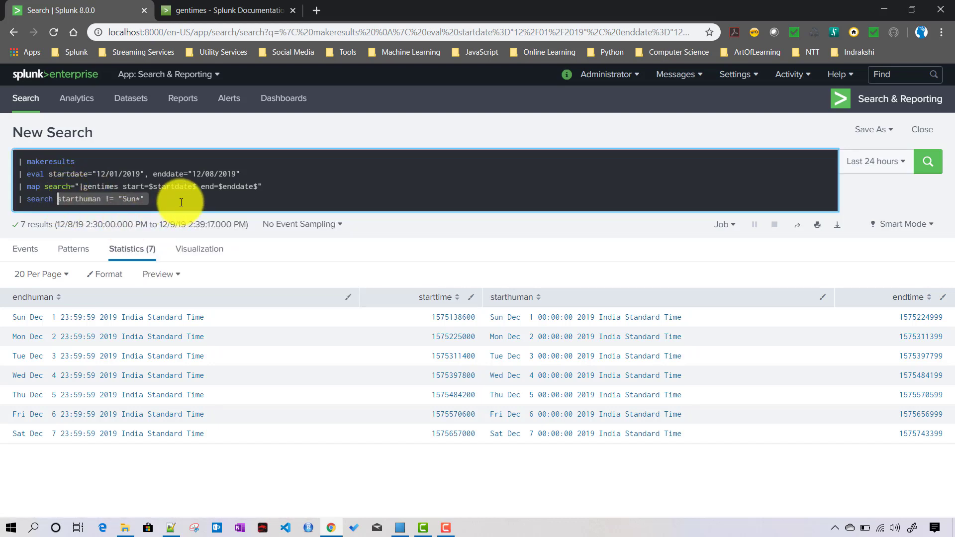
{"action": "key", "text": "ctrl+c"}
{"action": "left_click", "coordinate": [181, 203]}
{"action": "key", "text": "ctrl+v"}
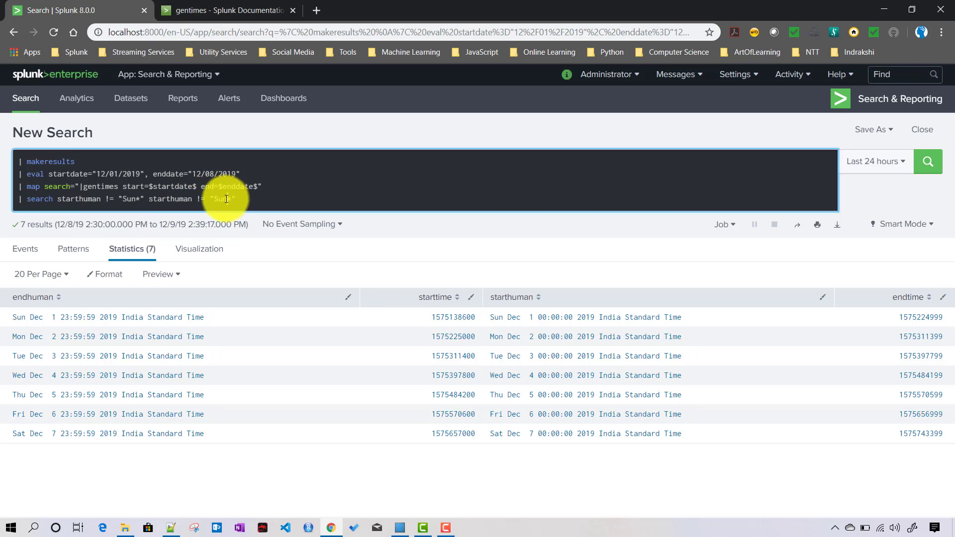
{"action": "left_click", "coordinate": [226, 199]}
{"action": "key", "text": "BackSpace"}
{"action": "key", "text": "BackSpace"}
{"action": "type", "text": "a"}
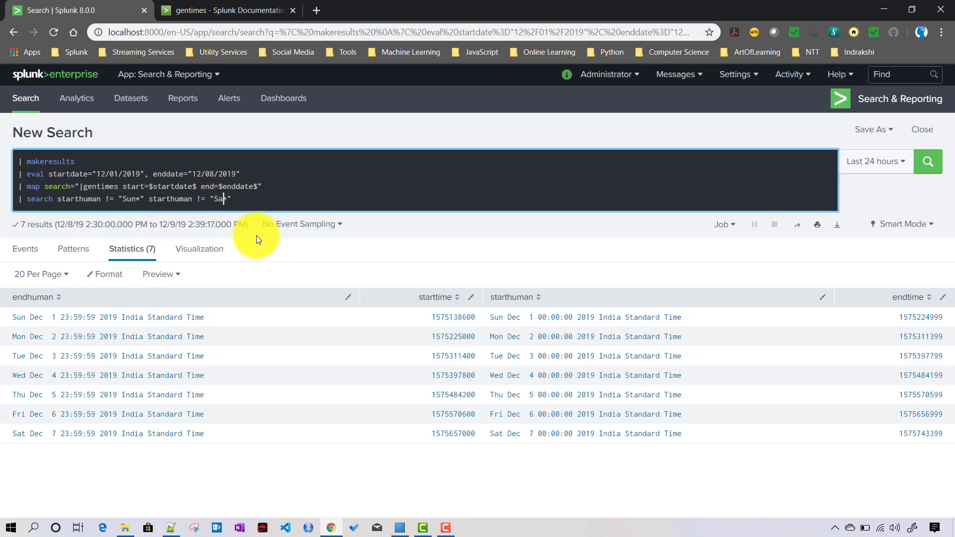
{"action": "type", "text": "t"}
{"action": "key", "text": "Return"}
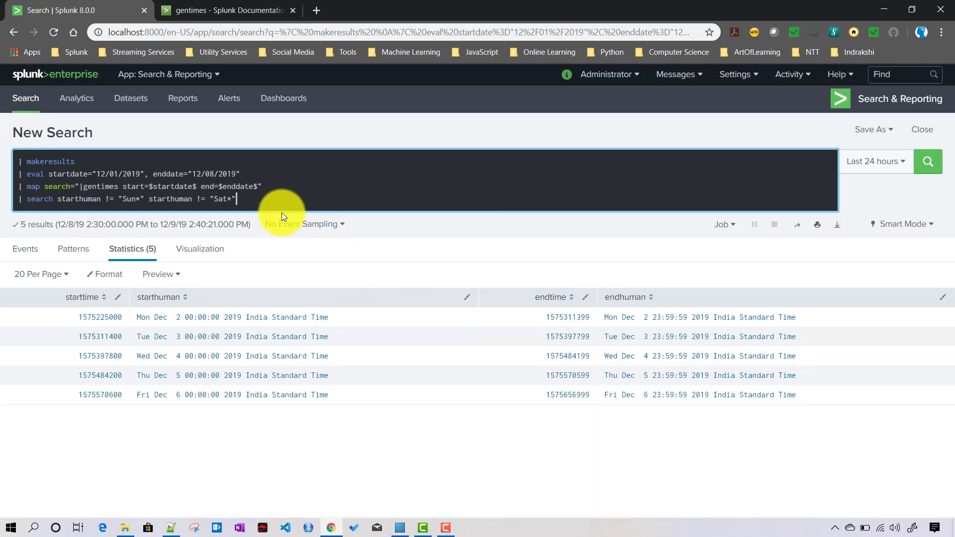
Add a final stats count line to count the remaining weekdays and run the query
{"action": "key", "text": "shift+Return"}
{"action": "type", "text": "| starts"}
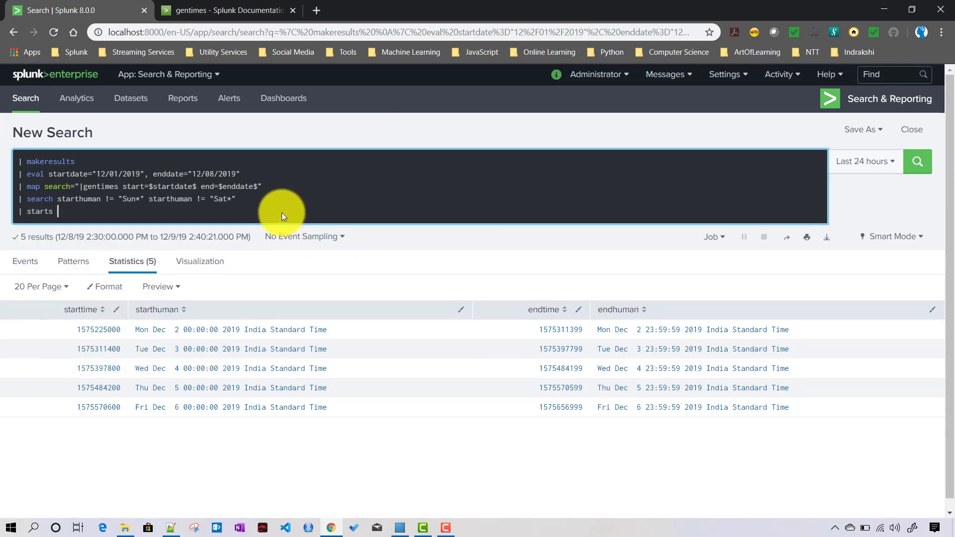
{"action": "key", "text": "BackSpace"}
{"action": "key", "text": "BackSpace"}
{"action": "key", "text": "BackSpace"}
{"action": "key", "text": "BackSpace"}
{"action": "type", "text": "ats count"}
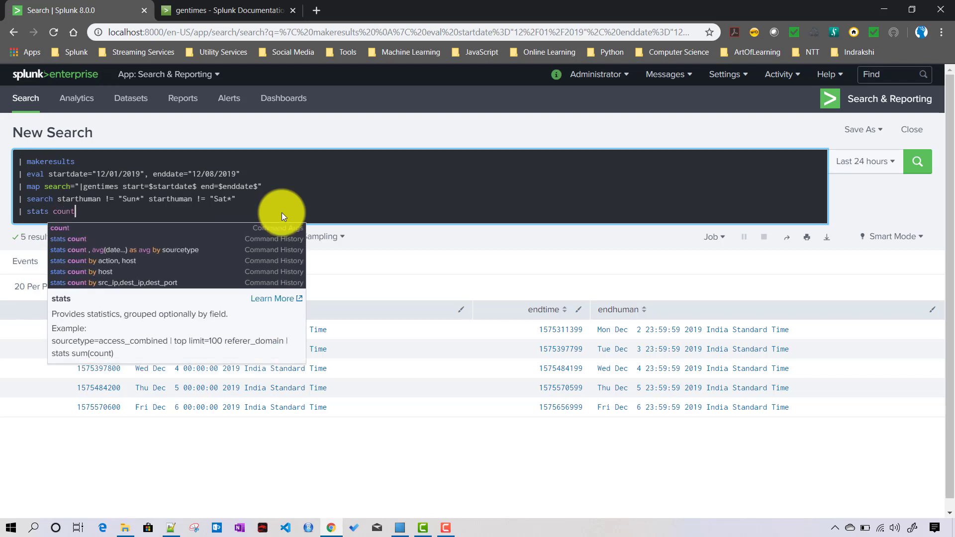
{"action": "key", "text": "Return"}
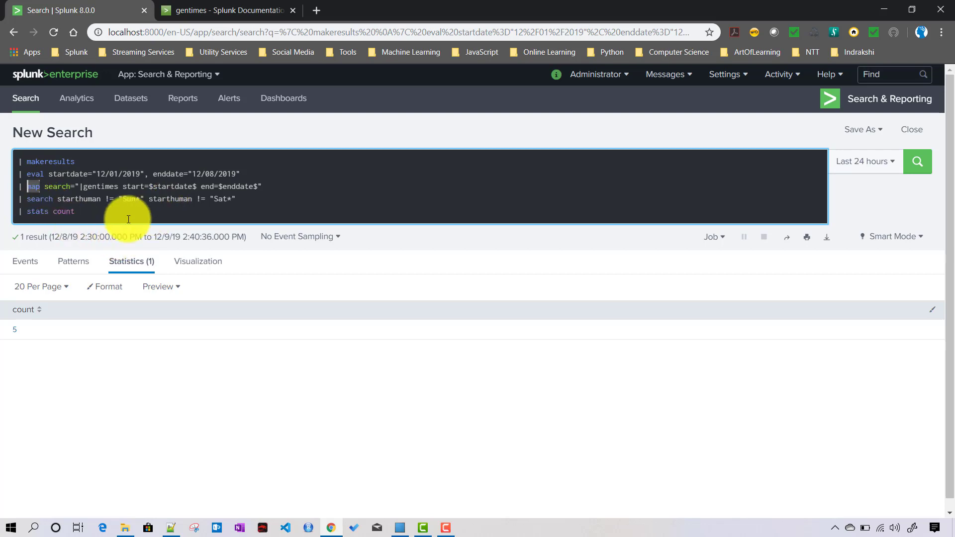
{"action": "left_click", "coordinate": [104, 210]}
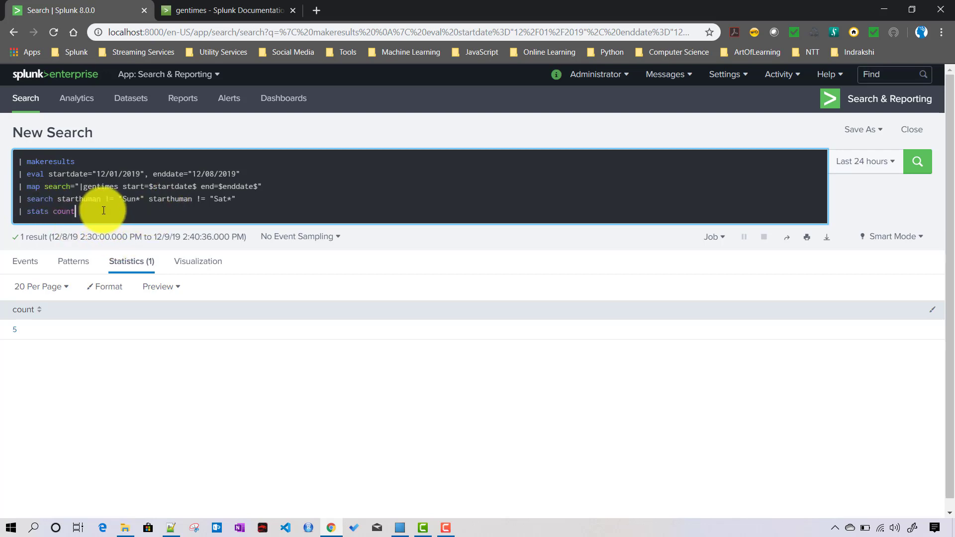